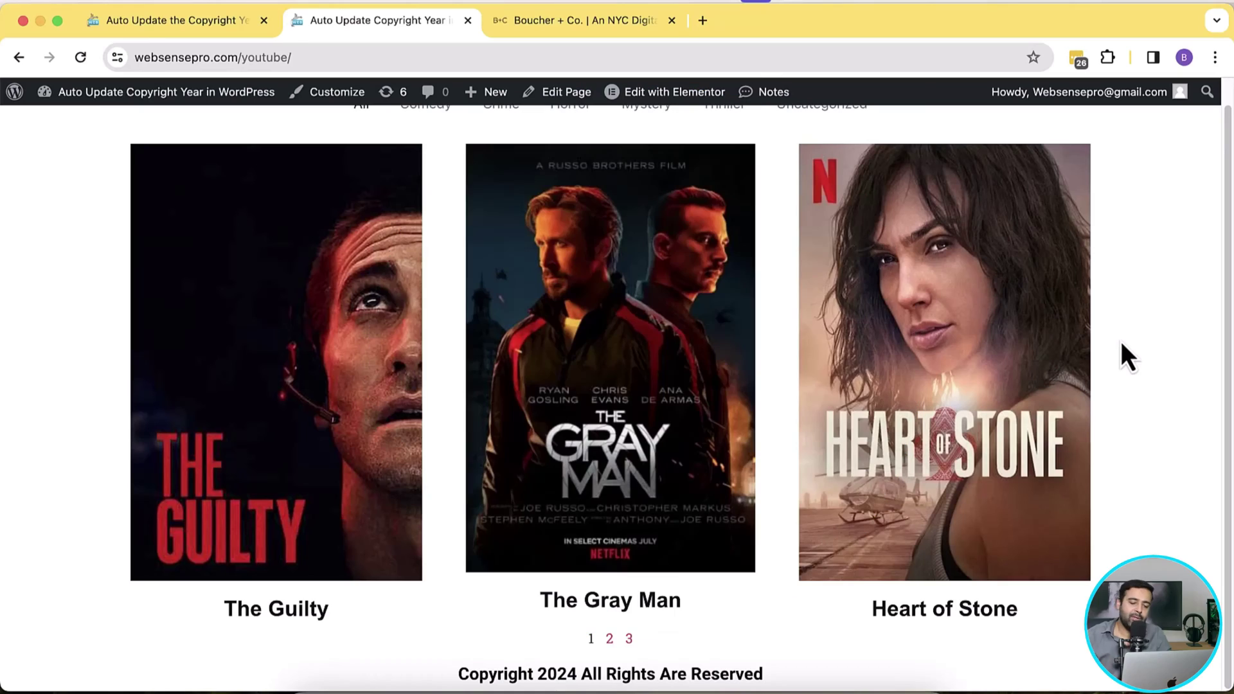
Step: Highlight the fixed 2024 in the movie site's footer copyright, then switch to the Boucher + Co. site
scroll(1121, 343, up, 1)
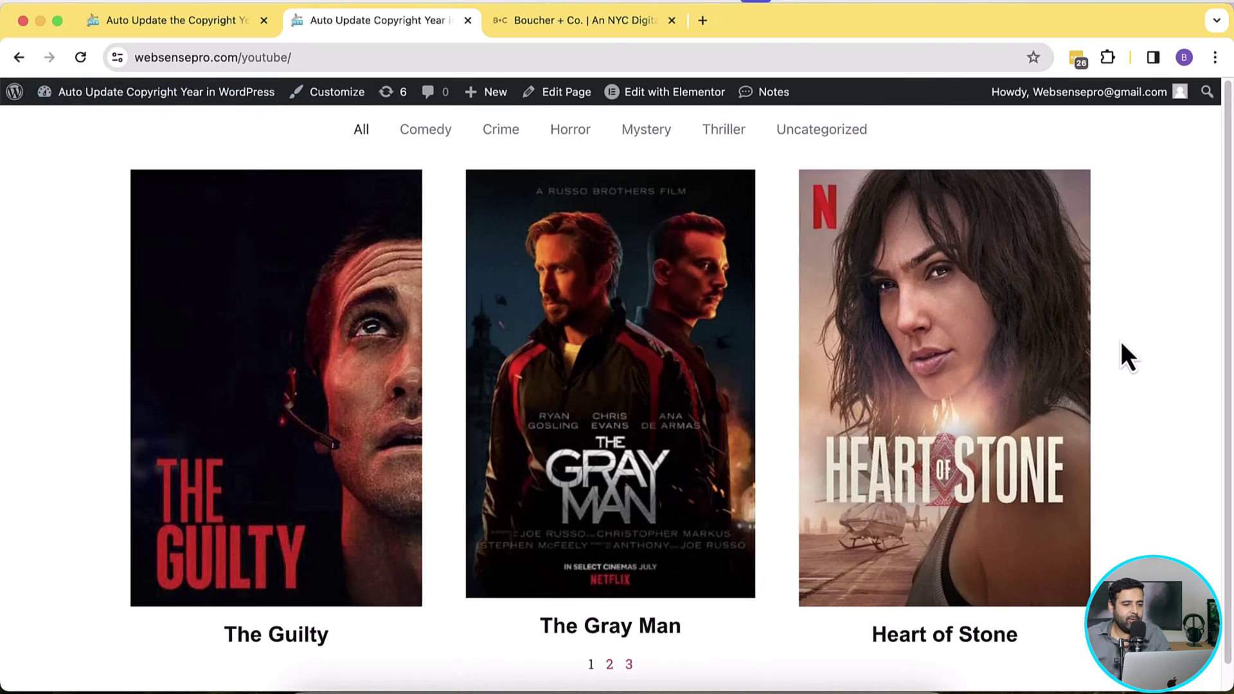
scroll(1220, 322, down, 1)
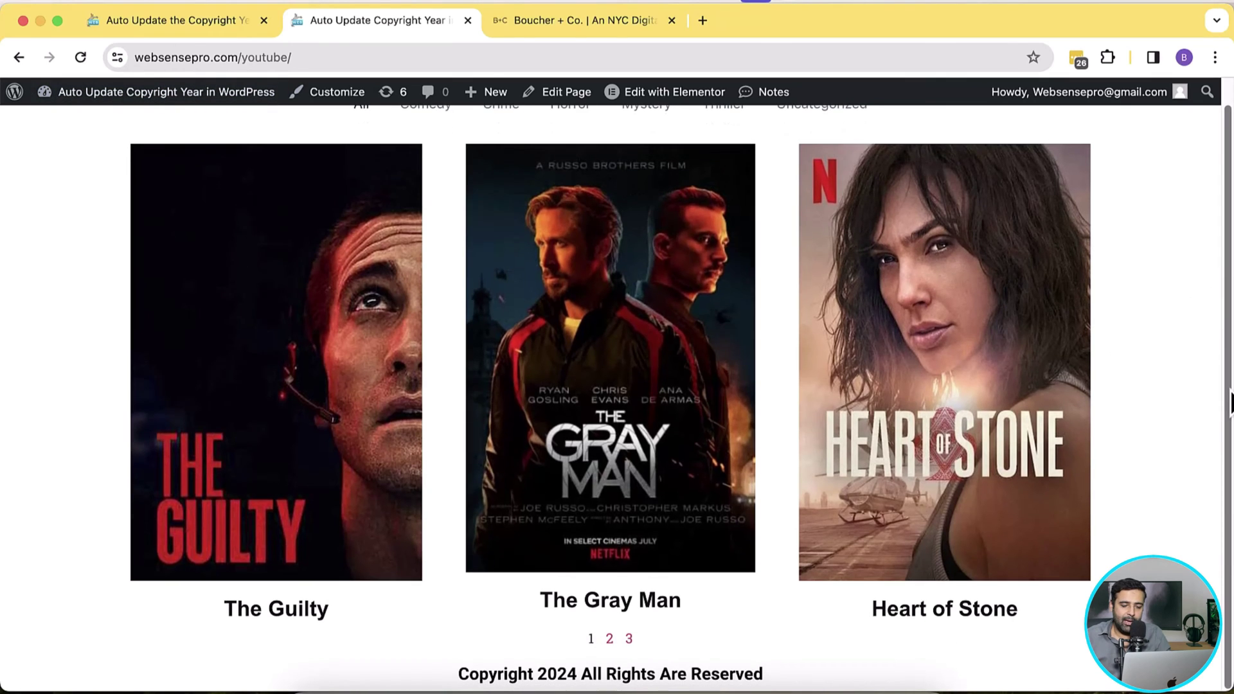
drag(458, 673, 784, 677)
click(825, 671)
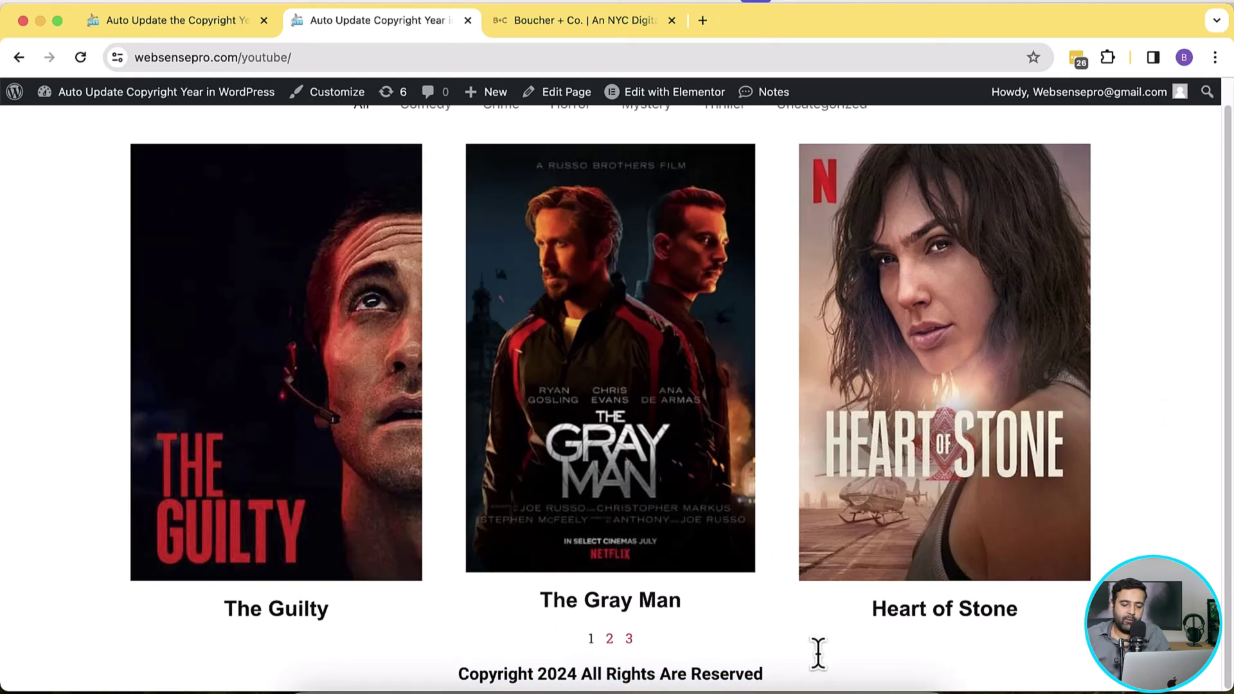
drag(538, 672, 576, 673)
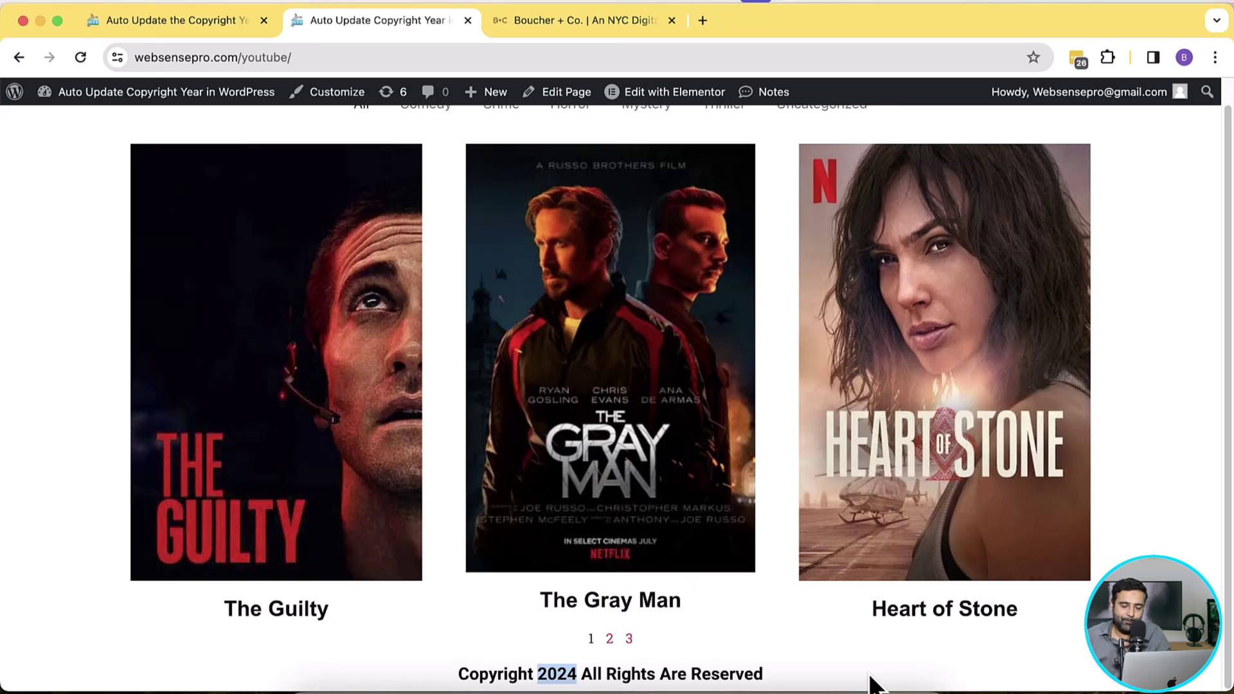
click(579, 26)
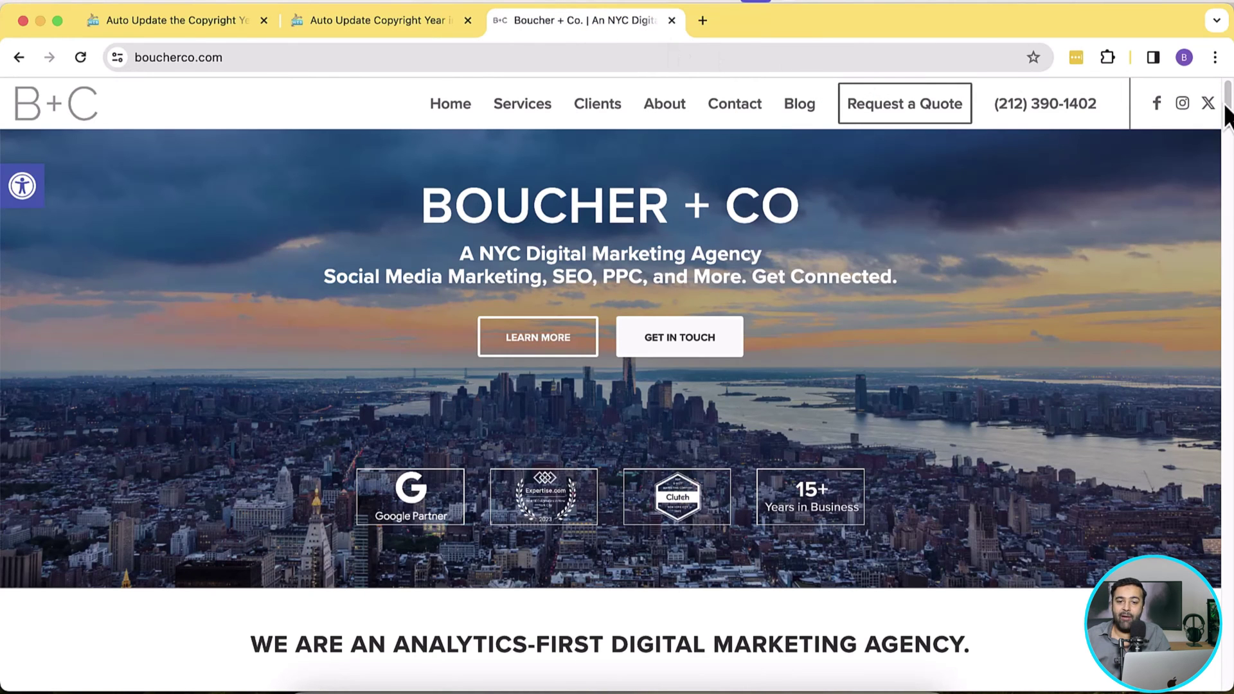
Step: Scroll the Boucher + Co. page to its footer, mark the outdated © 2023, and return to the tutorial
drag(1229, 115, 1228, 681)
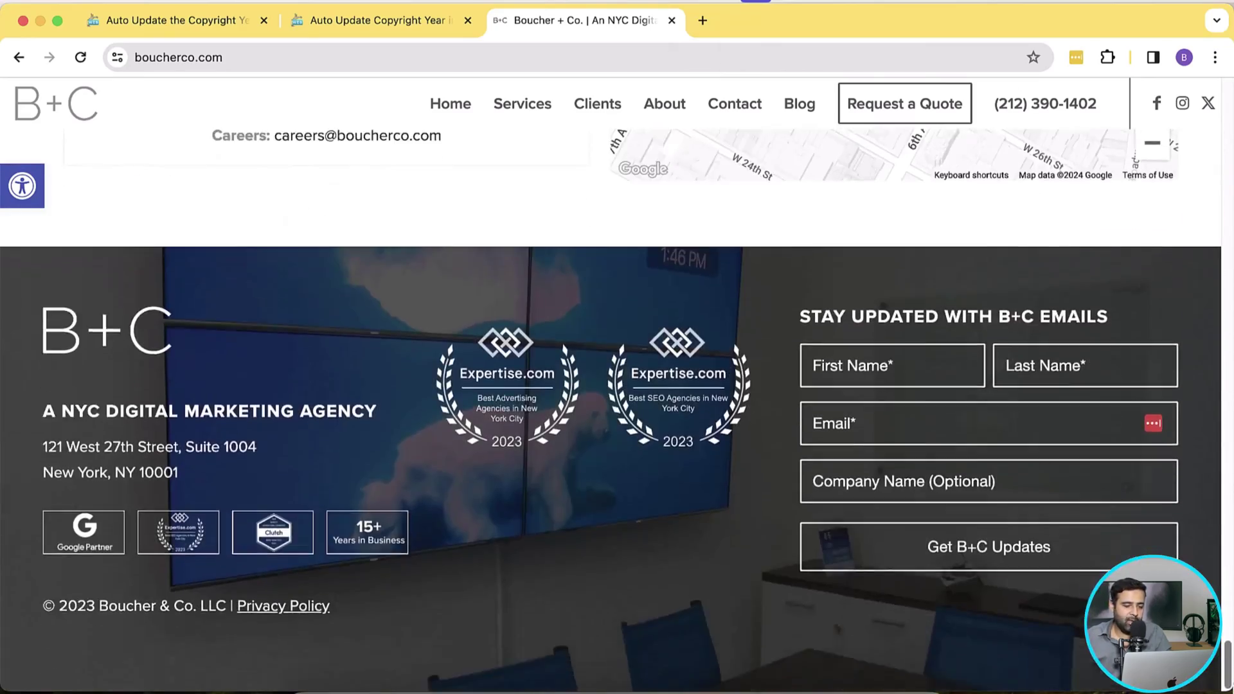
drag(59, 608, 101, 606)
click(437, 617)
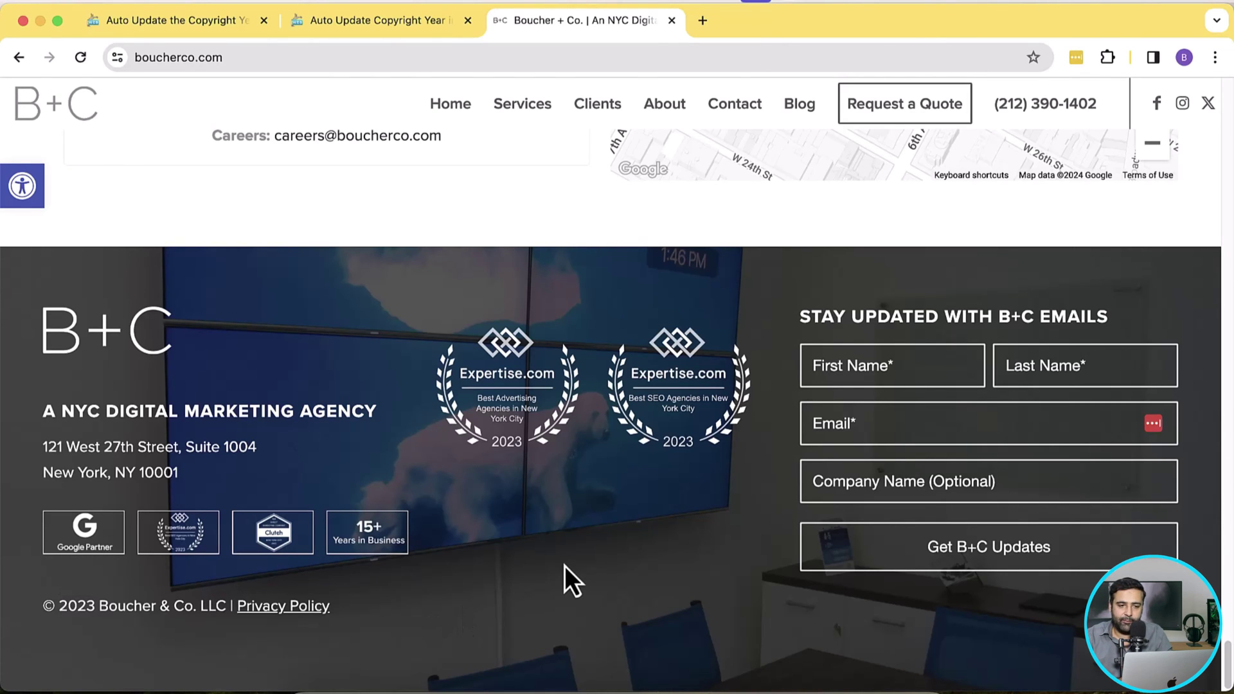
click(135, 28)
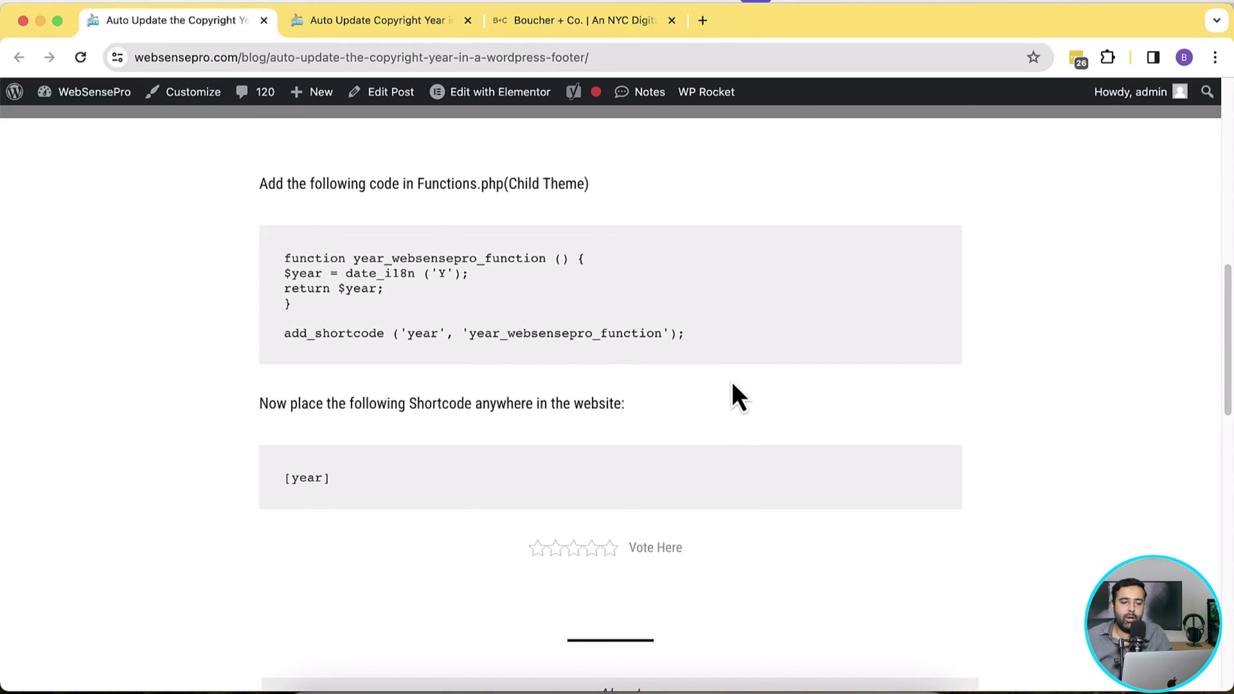
Step: Highlight the tutorial's year shortcode function code and its (Child Theme) heading note
drag(702, 345, 275, 277)
click(277, 278)
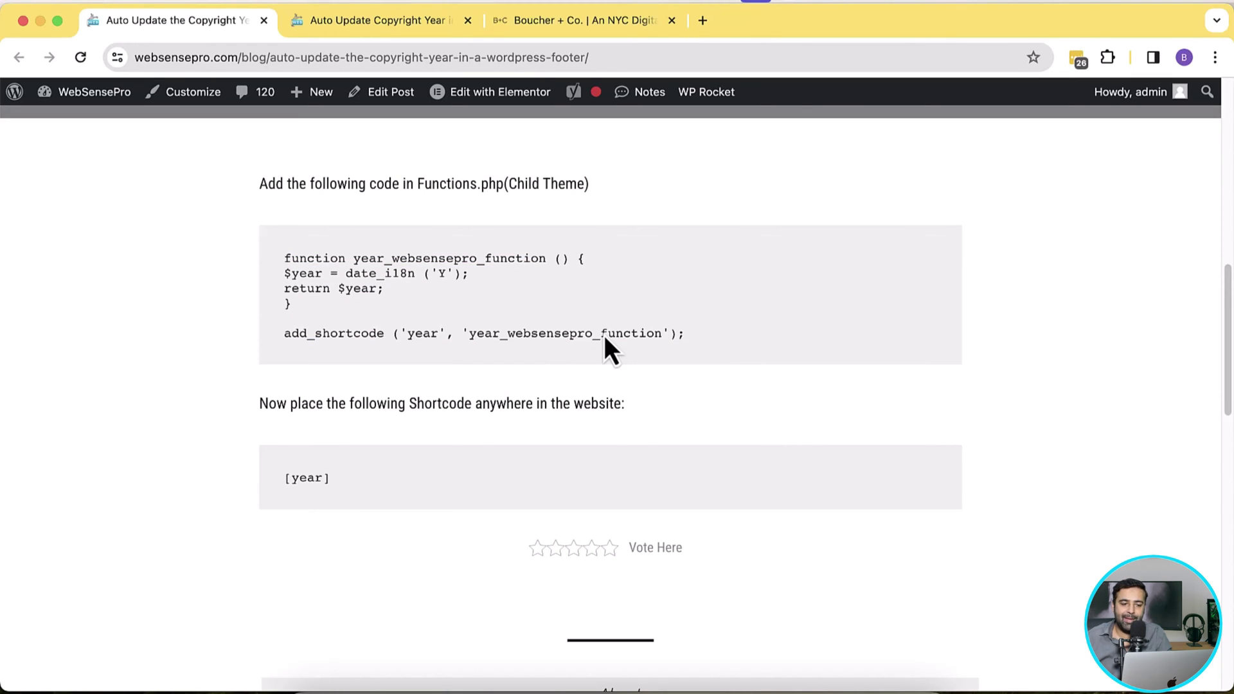
drag(504, 185, 589, 181)
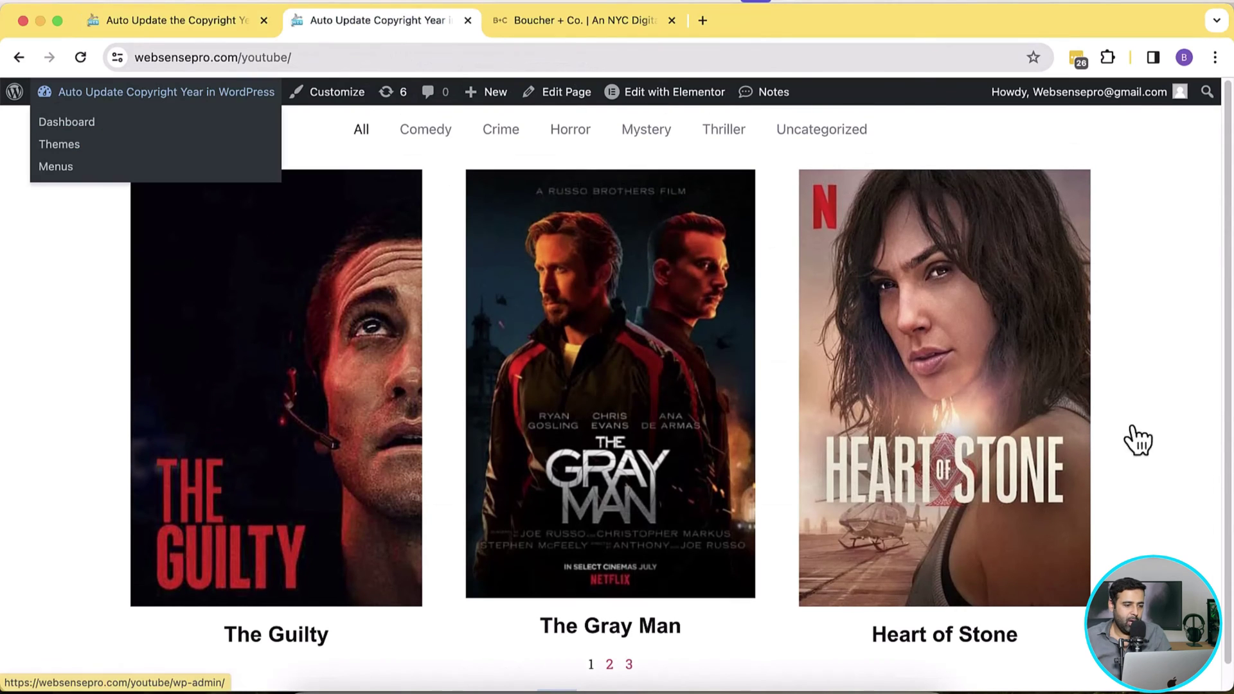
Step: Open the WordPress dashboard in a new browser tab
right_click(127, 129)
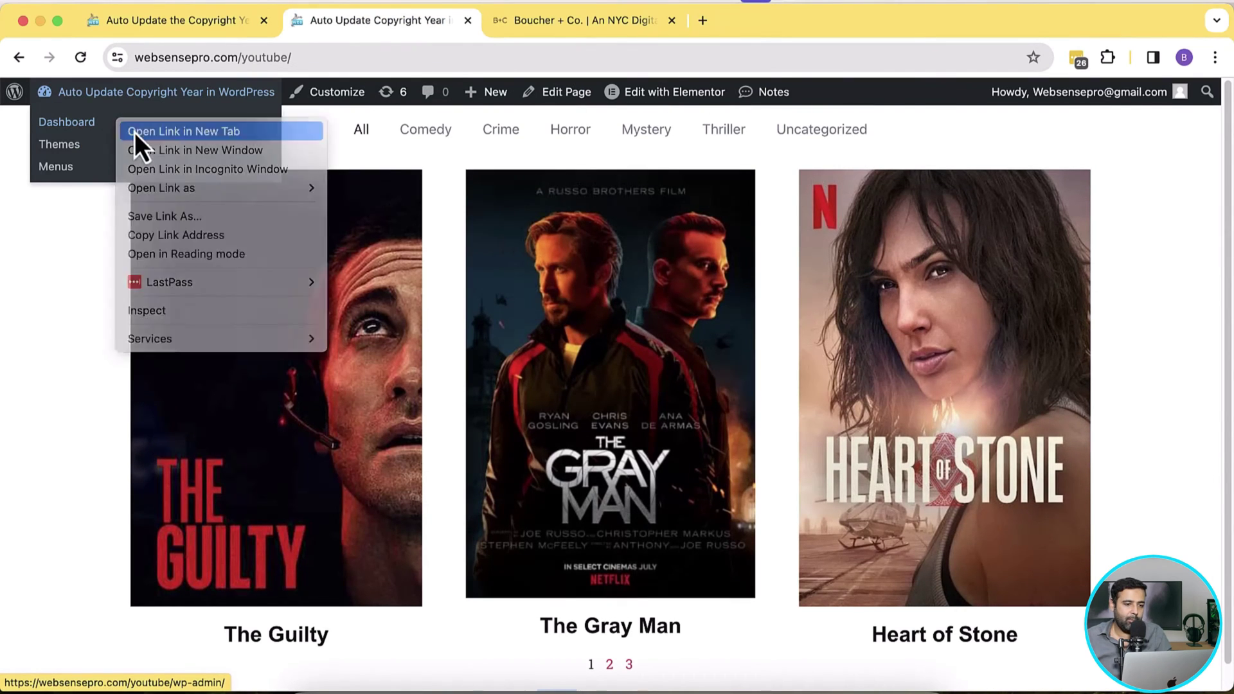
click(134, 132)
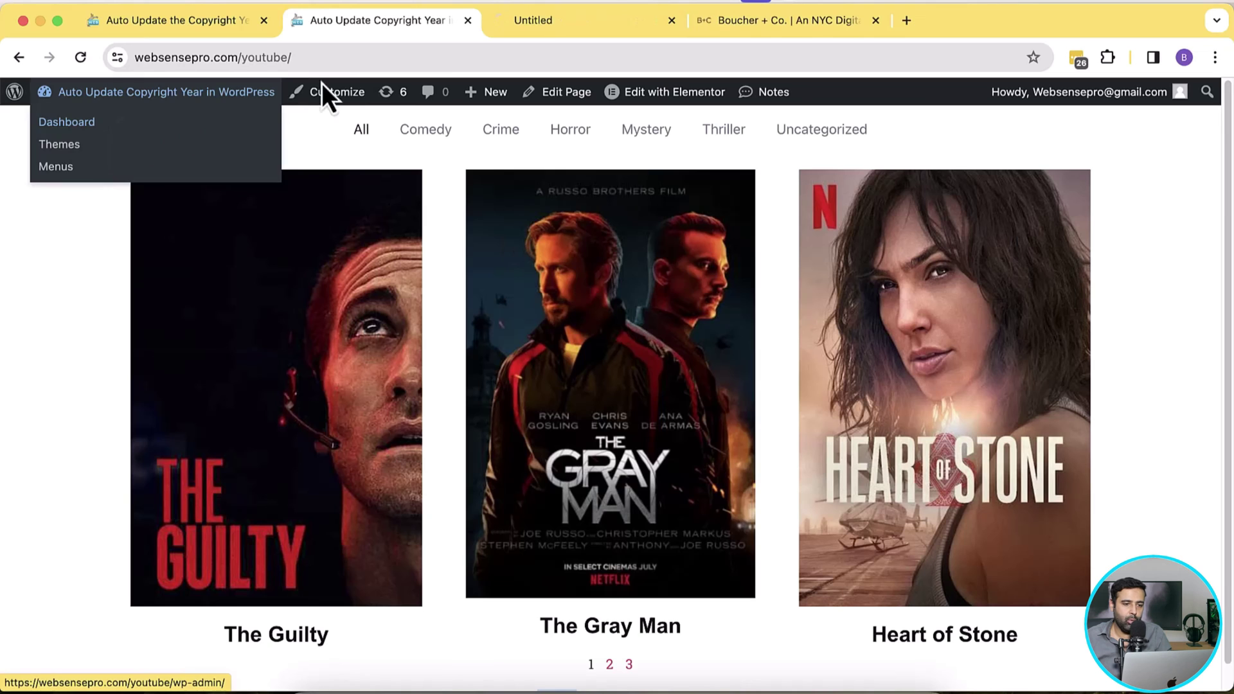
click(538, 21)
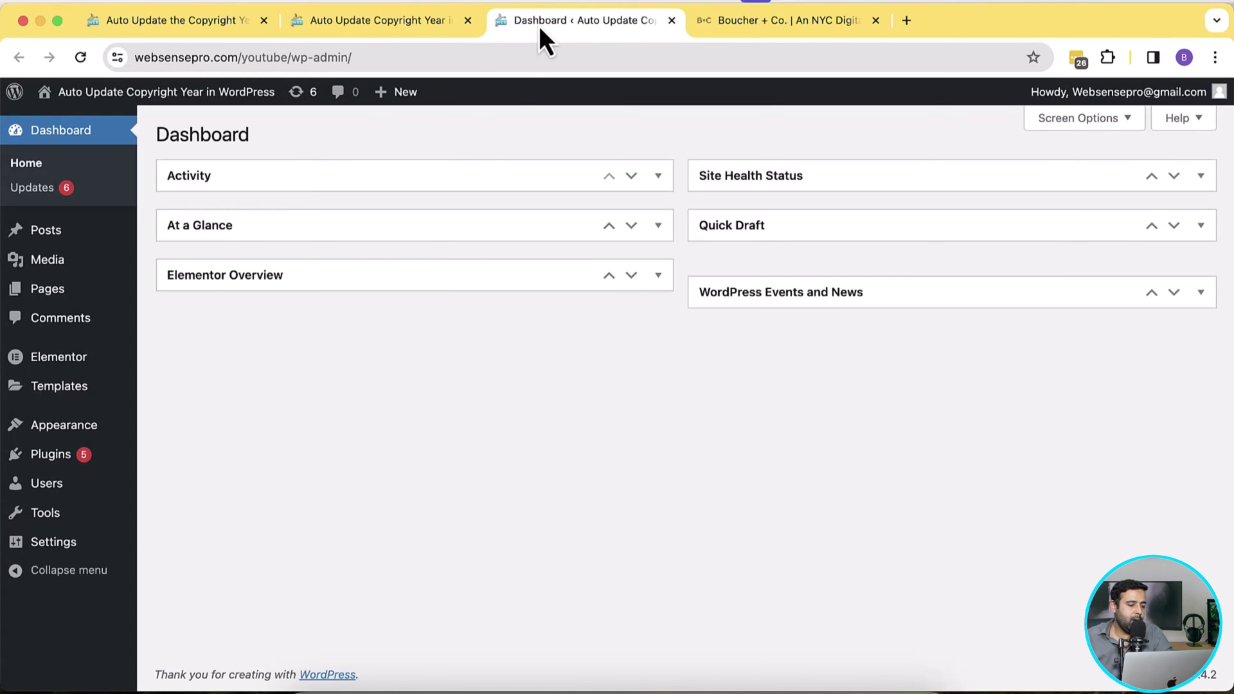
Step: Go to Appearance > Theme File Editor for Hello Elementor and load Theme Functions (functions.php)
mouse_move(64, 425)
click(246, 531)
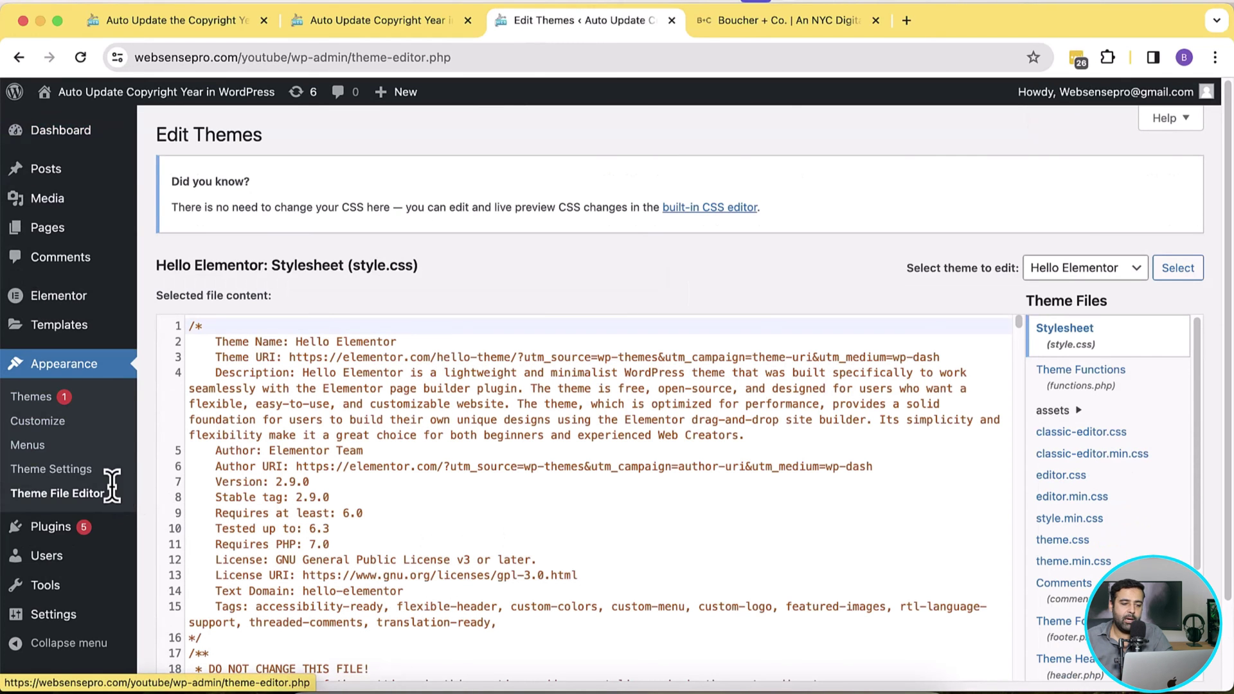
scroll(118, 464, down, 1)
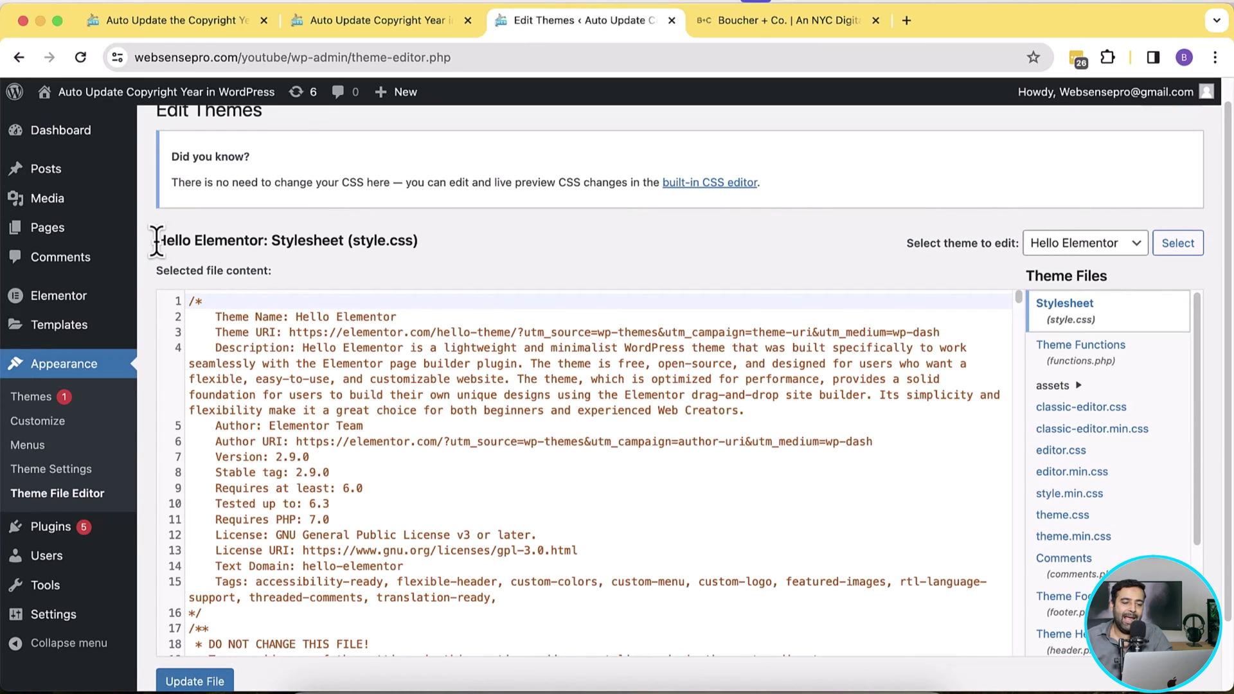
drag(156, 243, 281, 243)
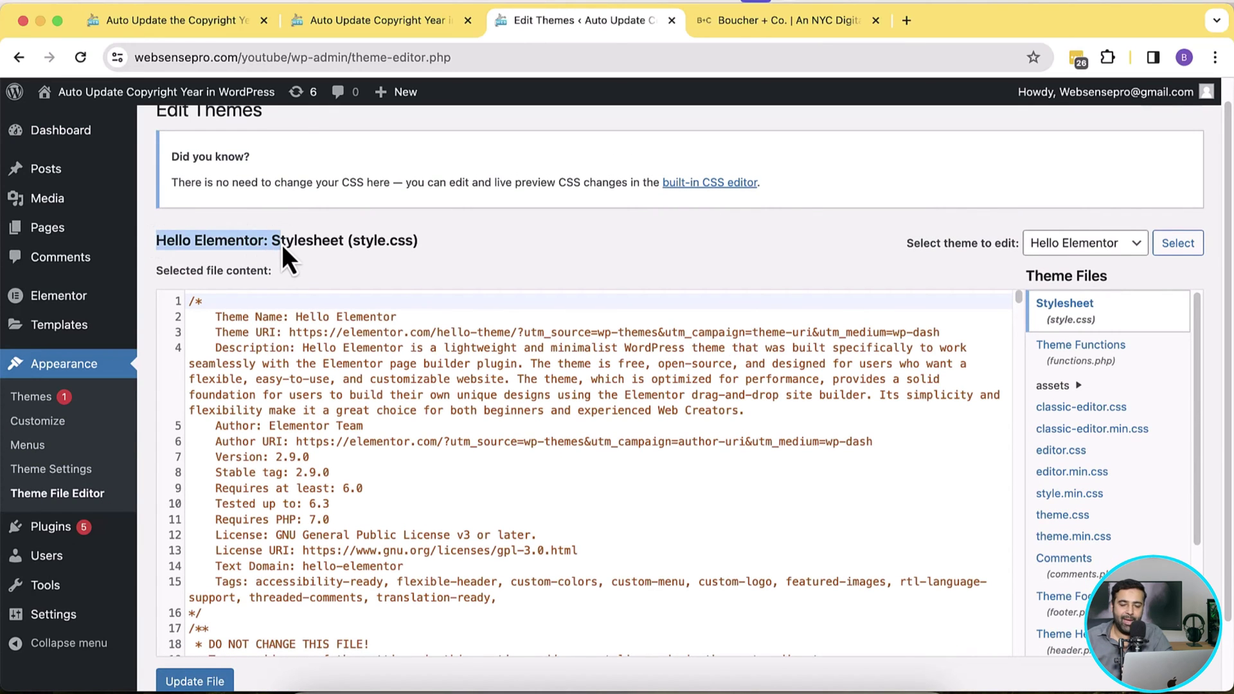
scroll(852, 268, down, 3)
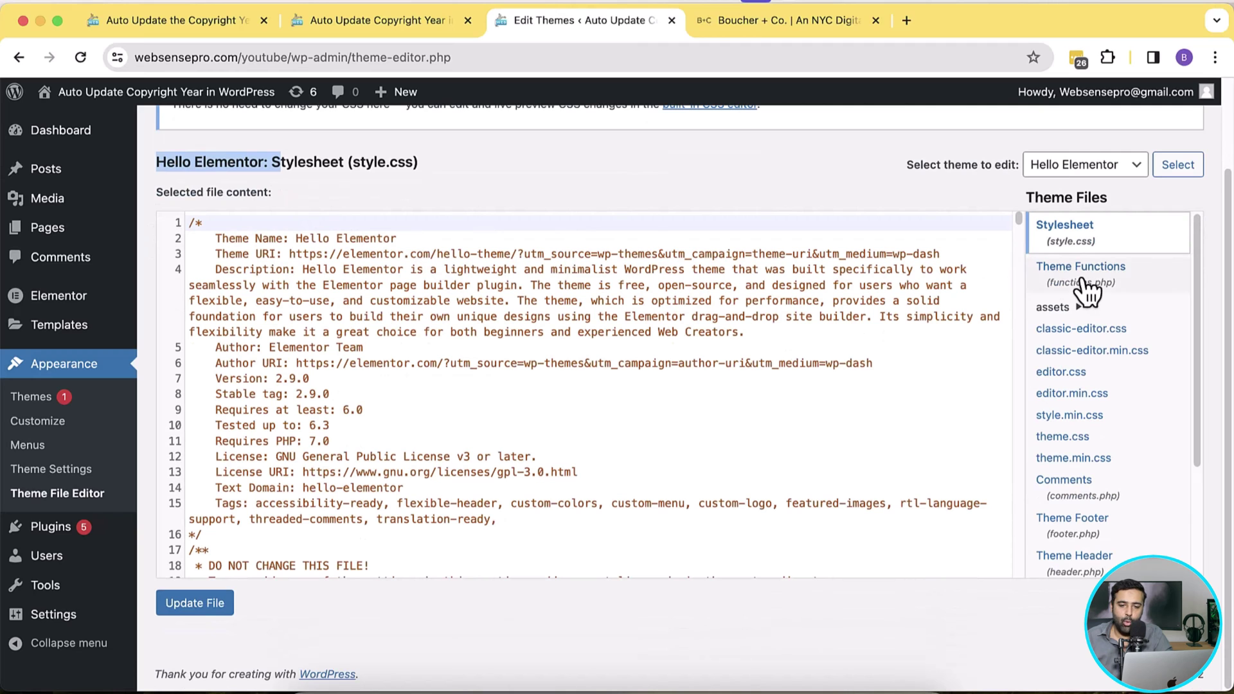
click(1105, 283)
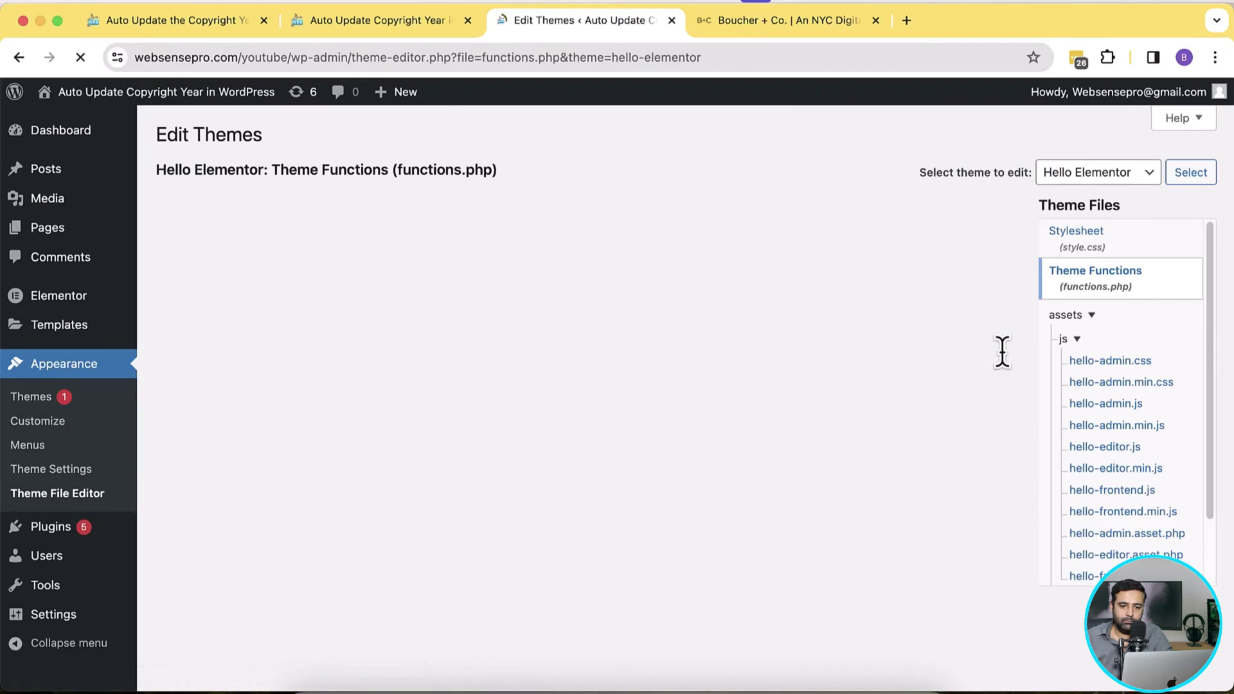
Step: Scroll to the end of functions.php, mark the year shortcode function, and return to the movie page
drag(1016, 253, 1033, 579)
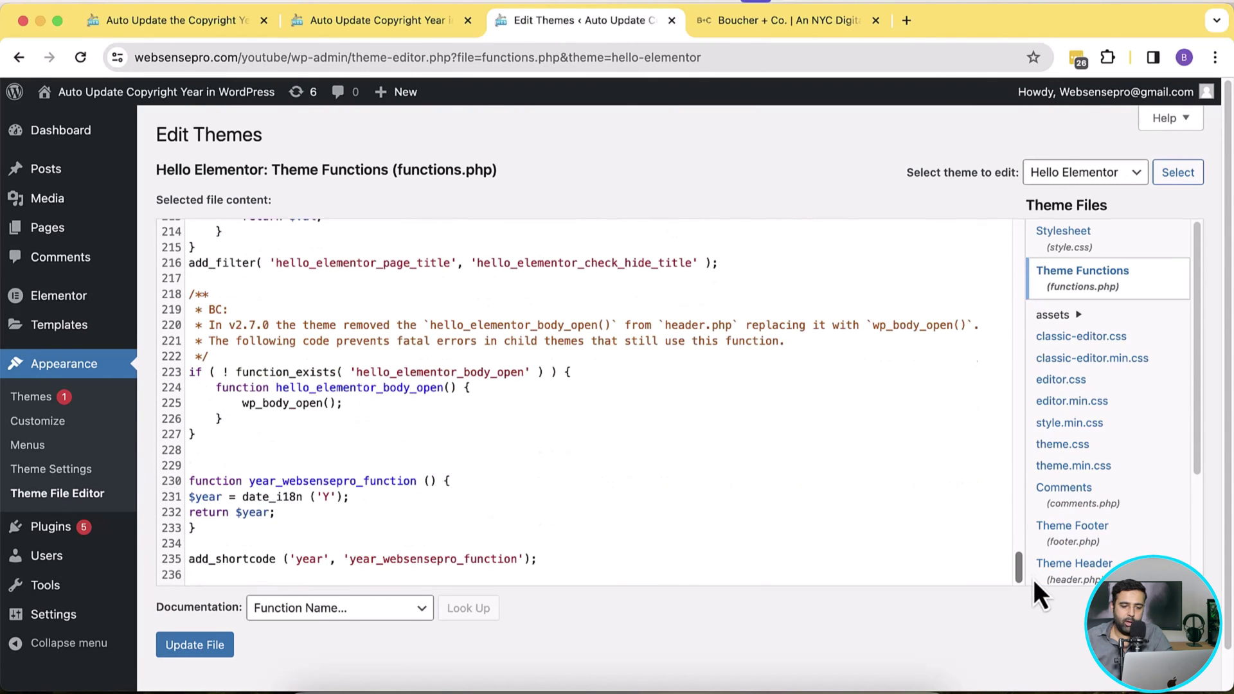
drag(597, 559, 189, 480)
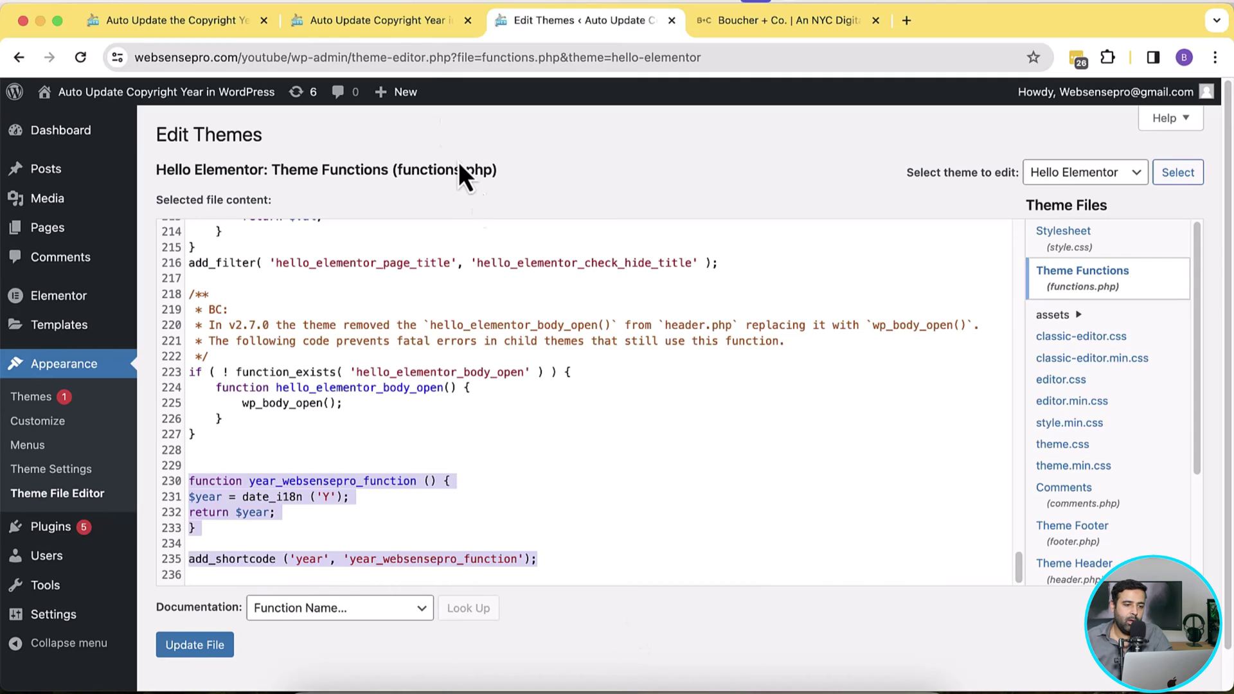
click(407, 29)
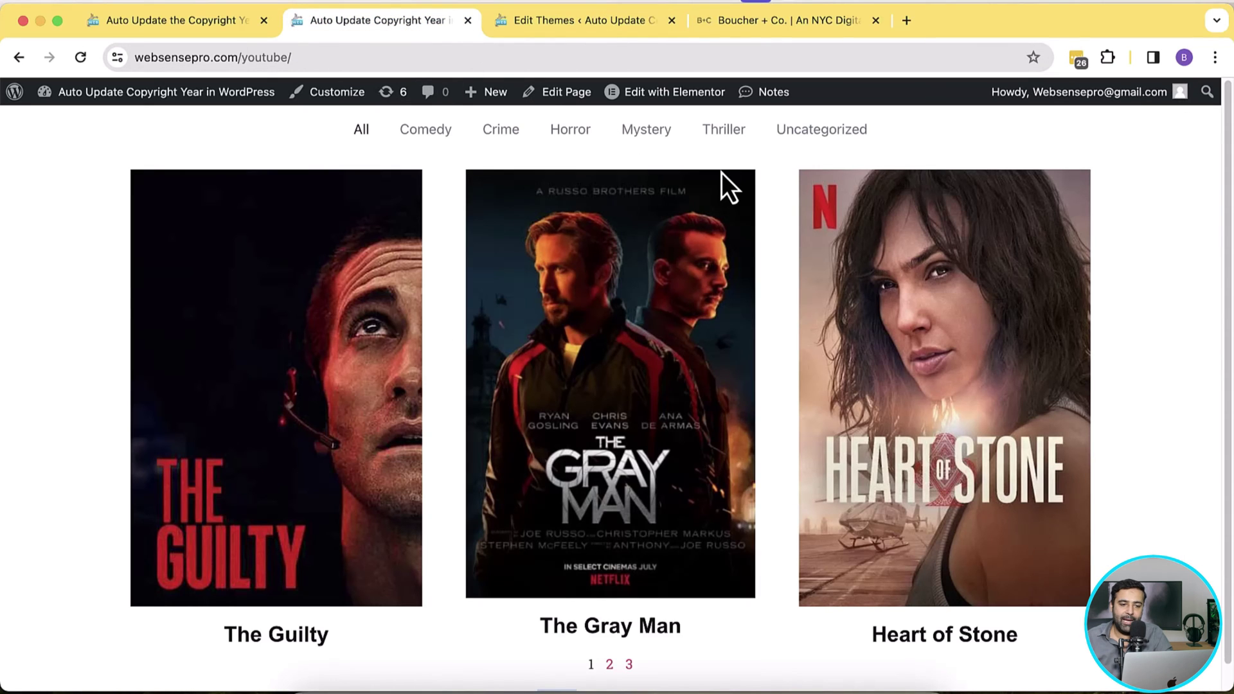
Step: Open the page in the Elementor editor in a new tab
right_click(674, 98)
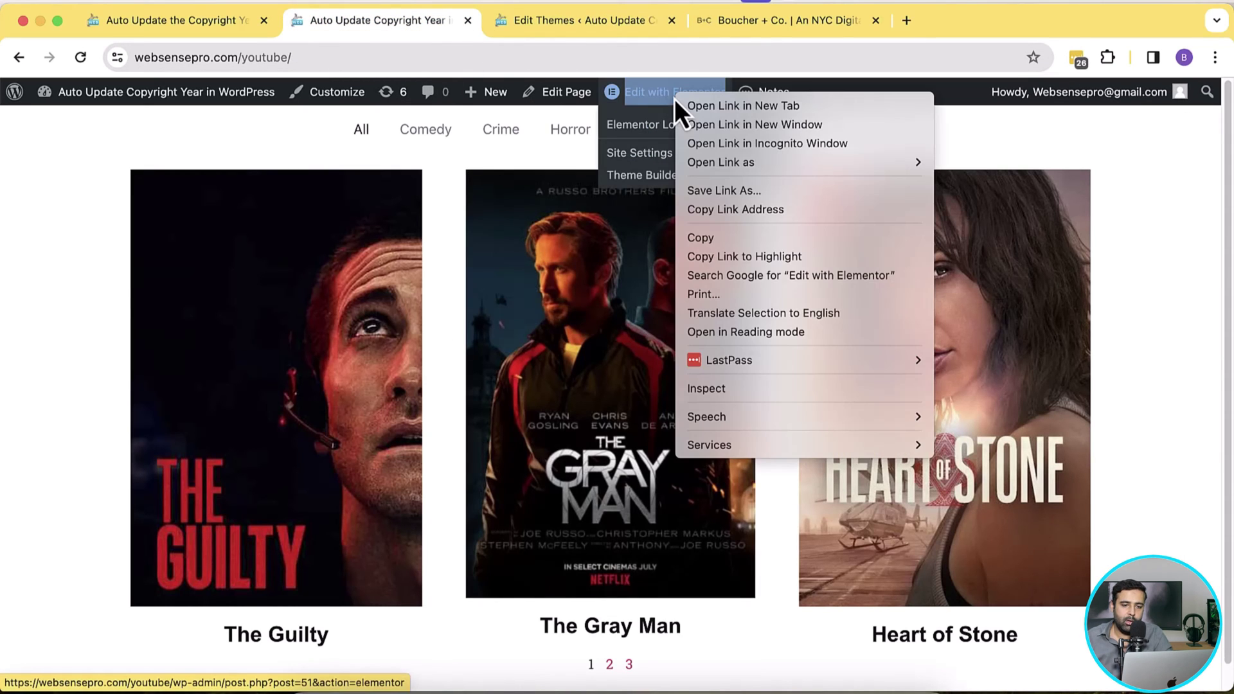
click(707, 108)
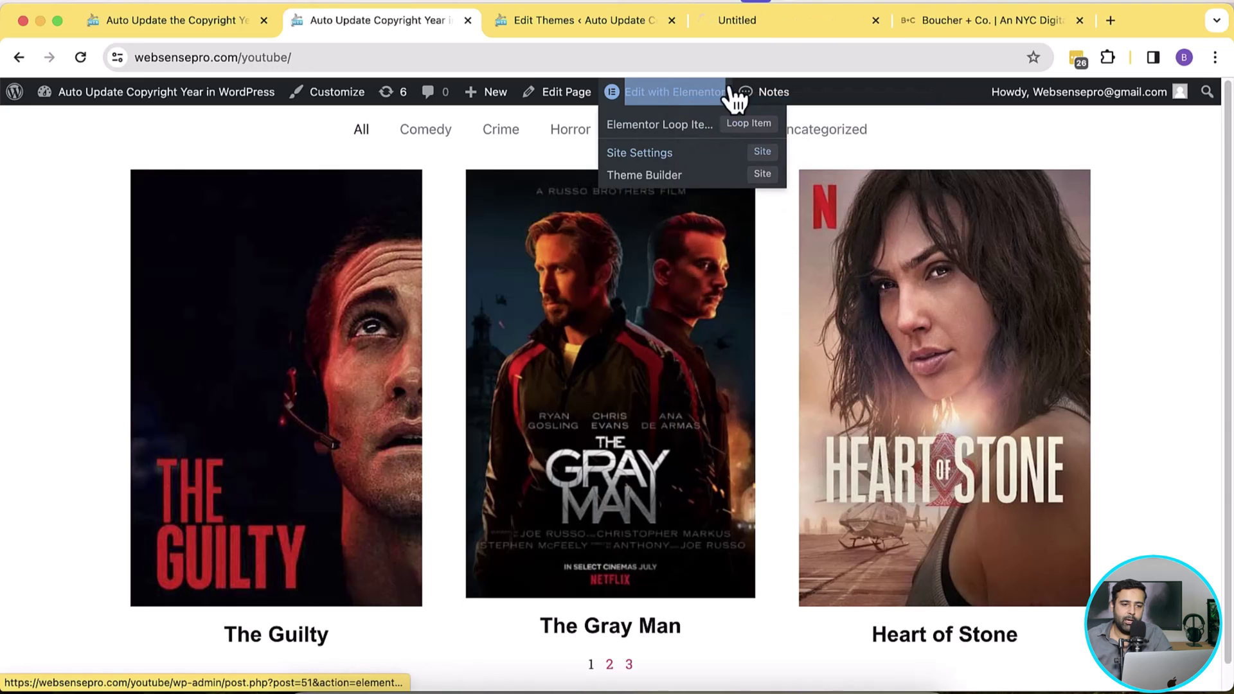
click(774, 31)
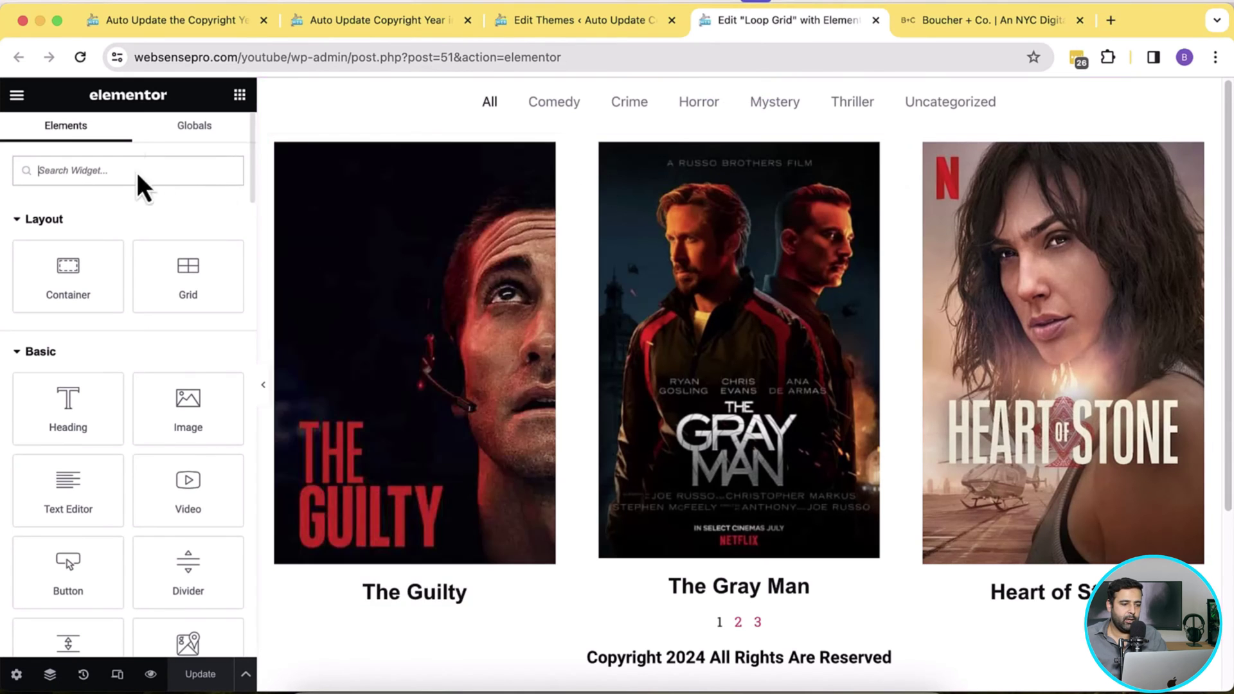
Step: Add a Shortcode widget below the copyright row and enter [year] in it
text(shor)
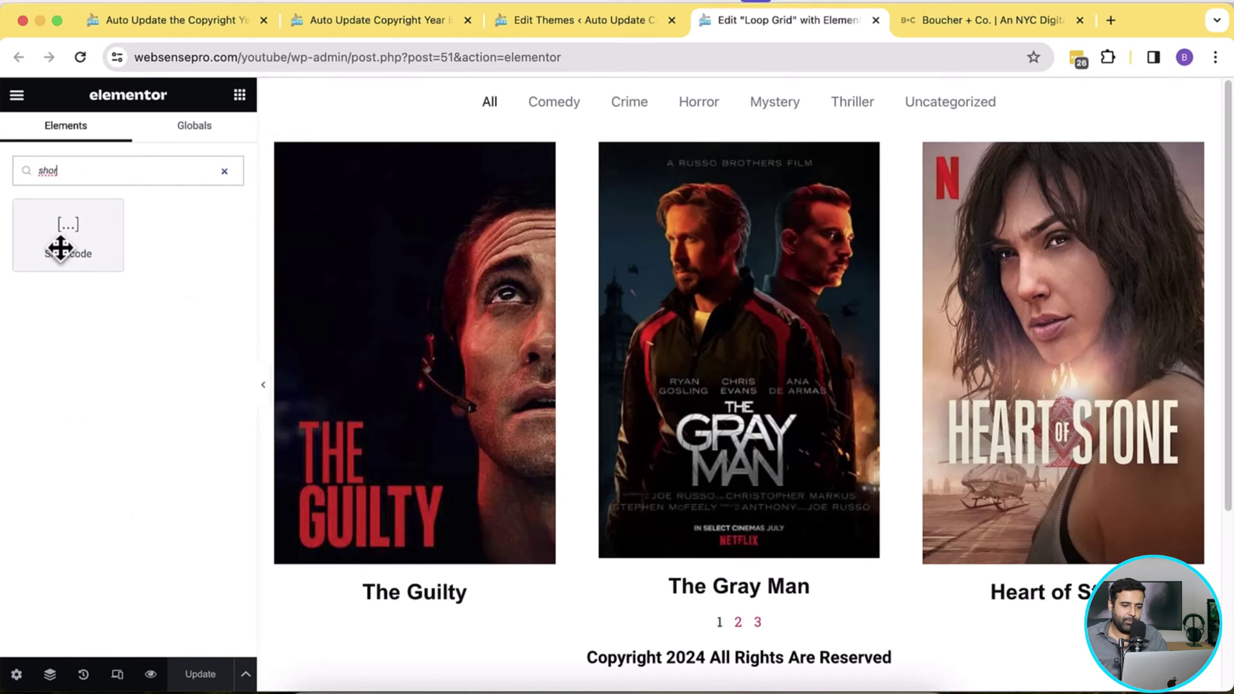
drag(60, 248, 761, 675)
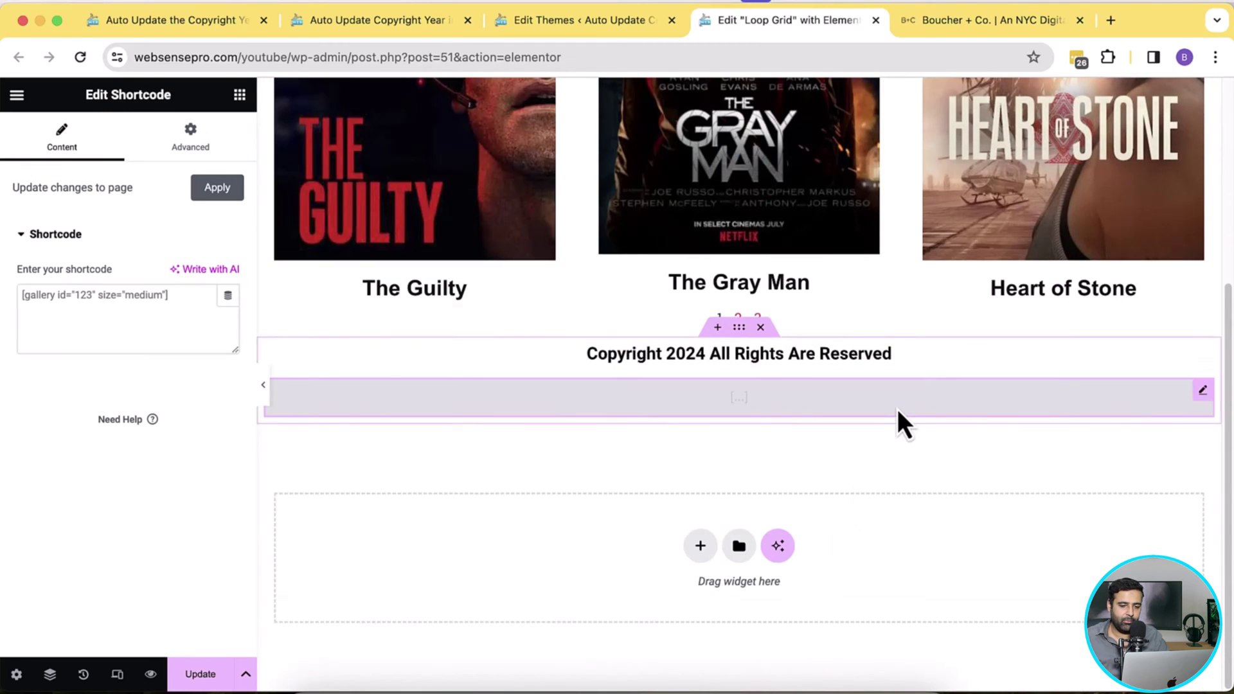
click(204, 309)
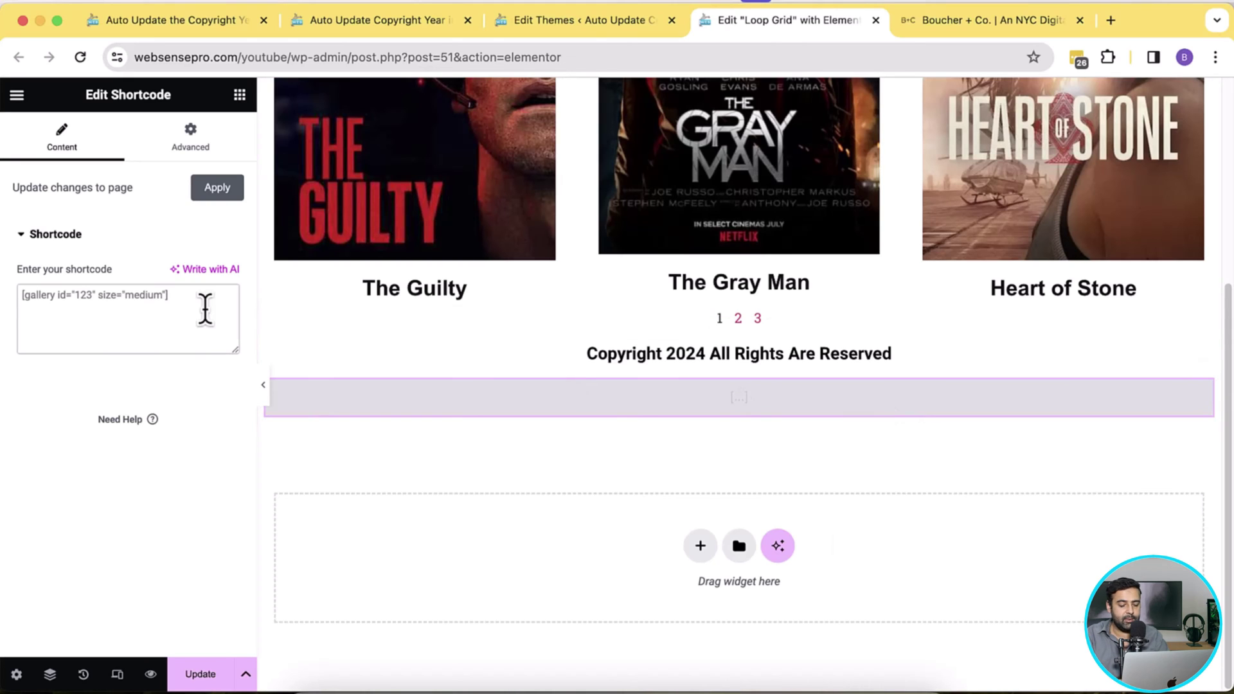
text([year)
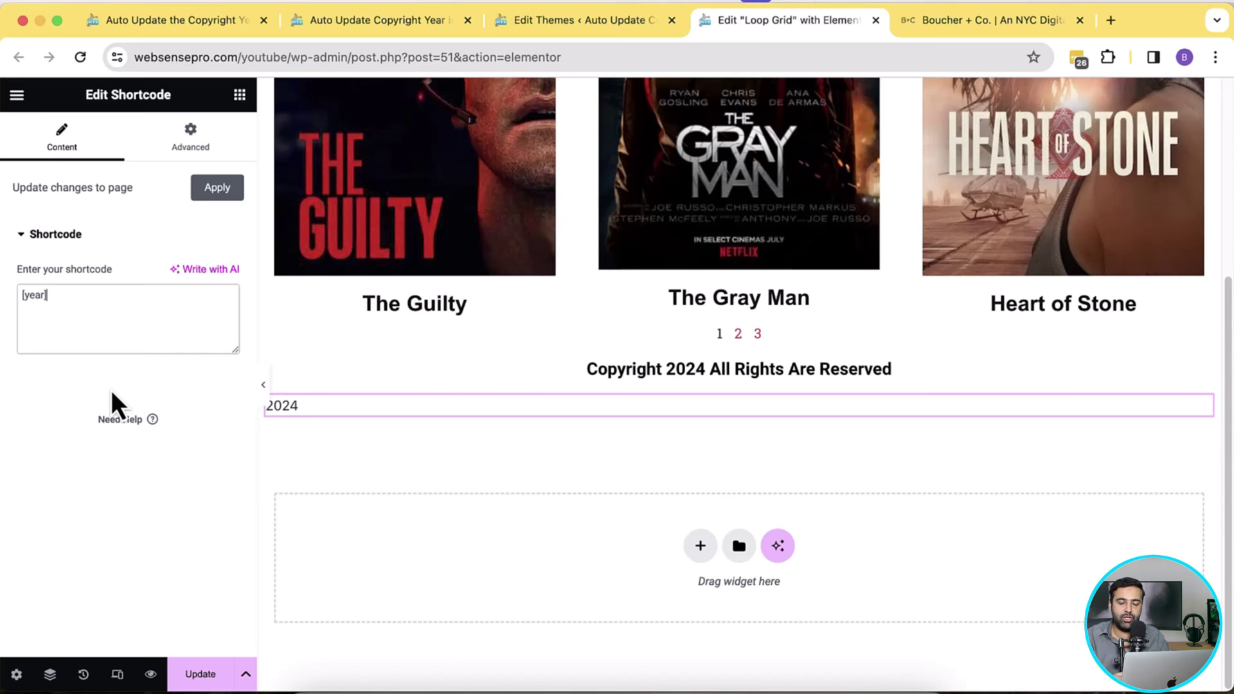
Step: Highlight the year function on functions.php lines 230–233, then the [year] shortcode in Elementor's widget
click(514, 20)
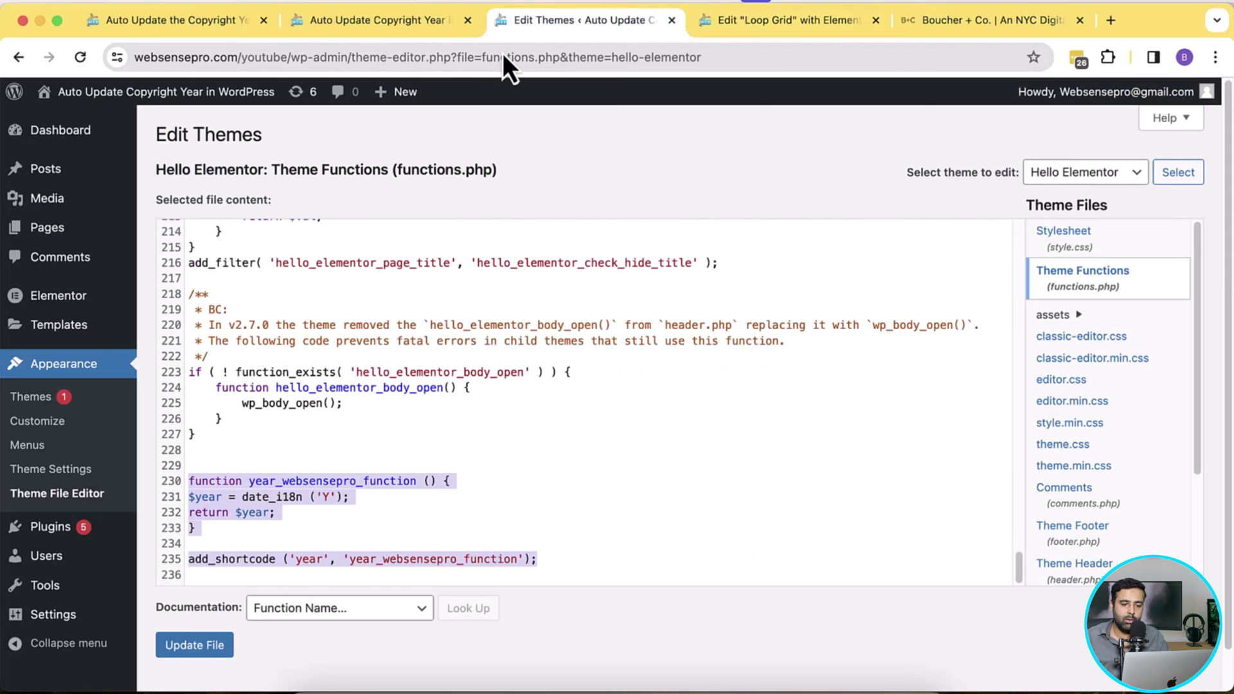
drag(220, 545, 184, 479)
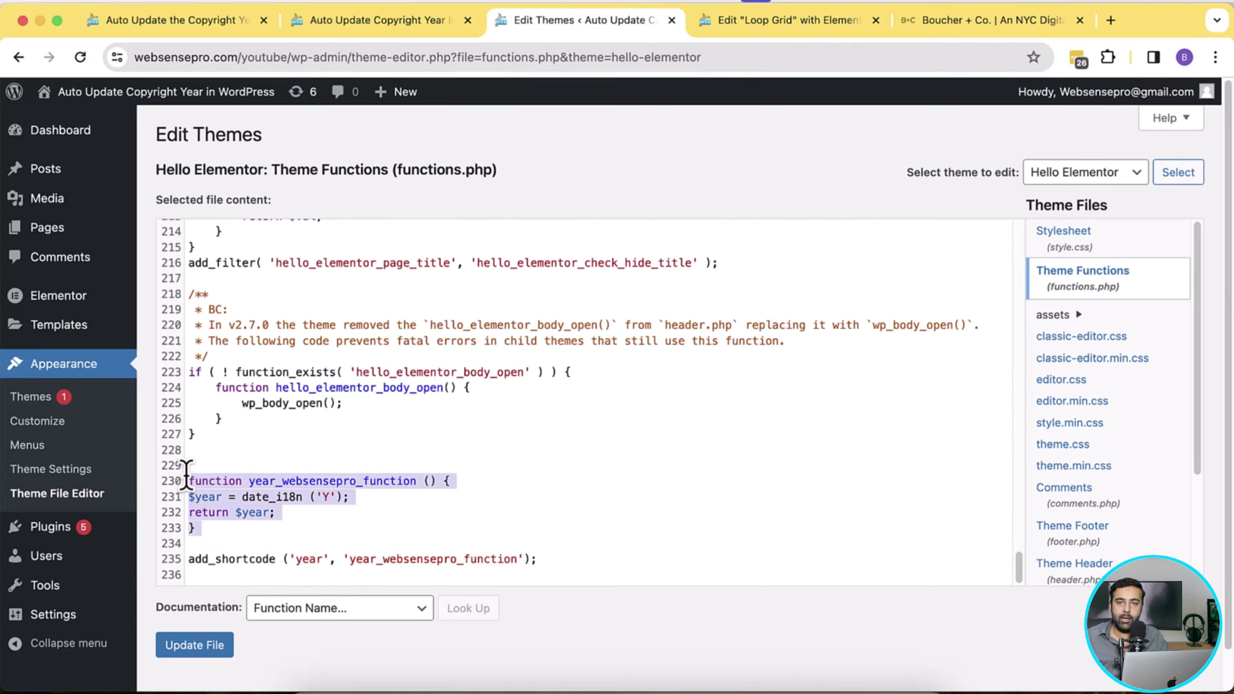
click(741, 25)
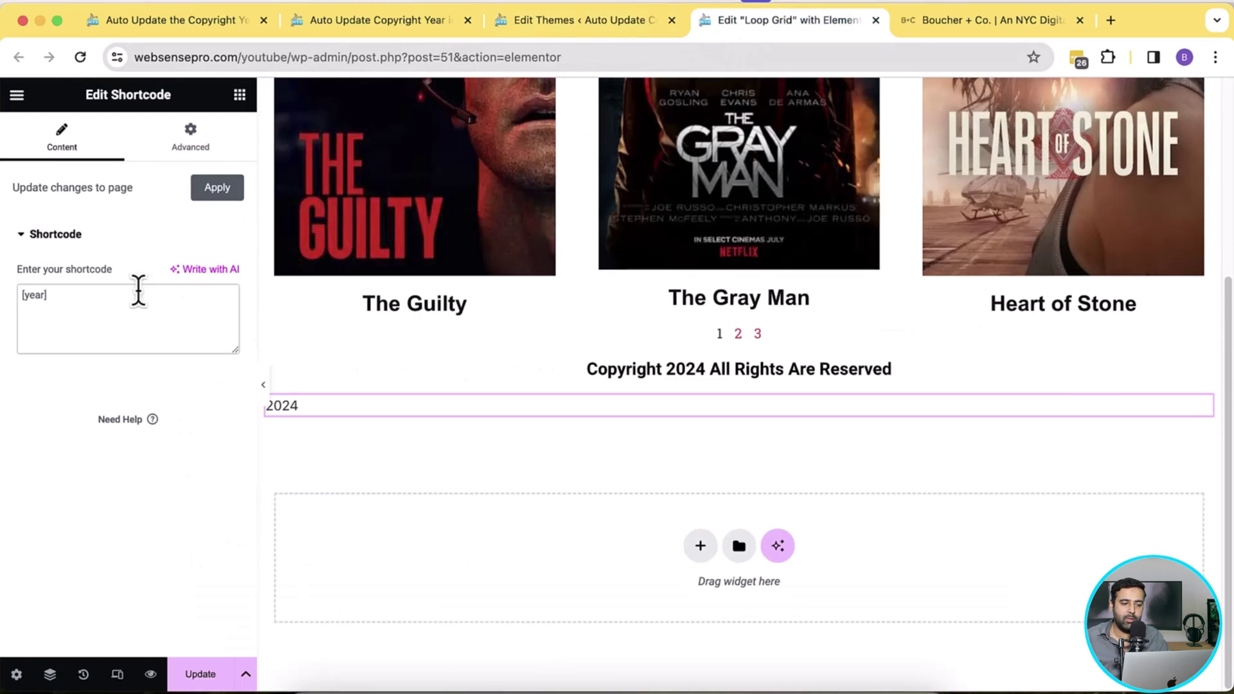
drag(63, 295, 9, 295)
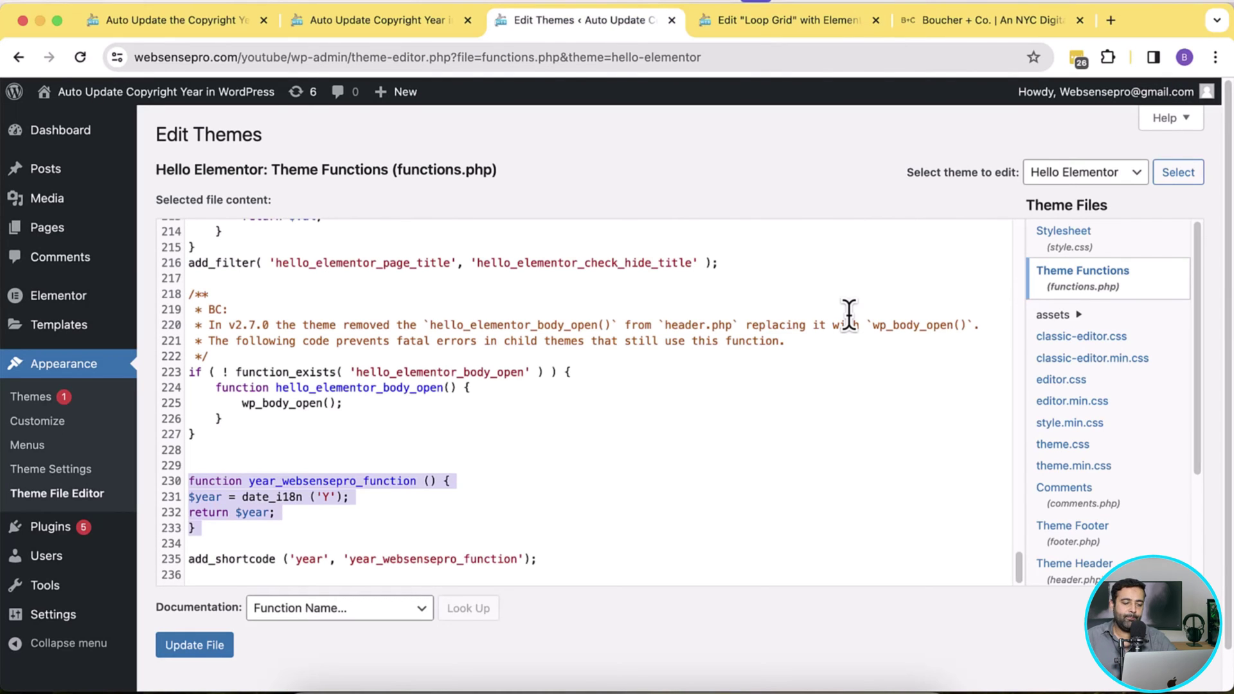
Step: Go to Appearance > Themes and update Hello Elementor to its new version
click(36, 410)
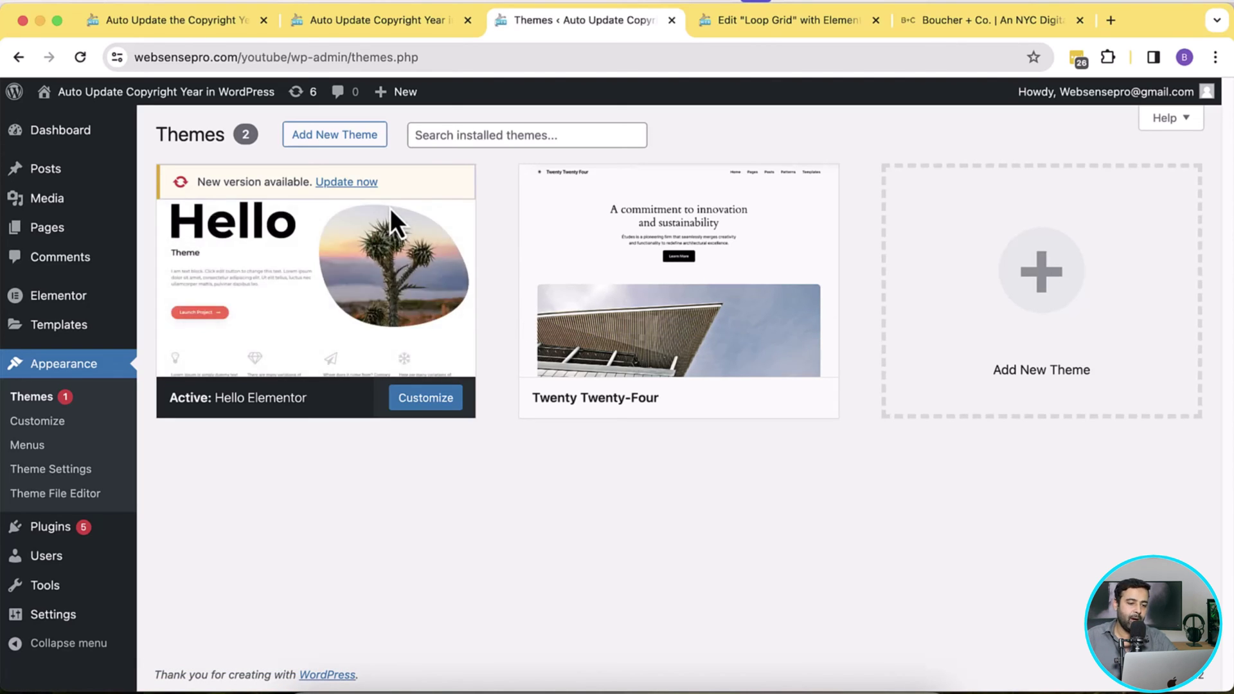
click(346, 182)
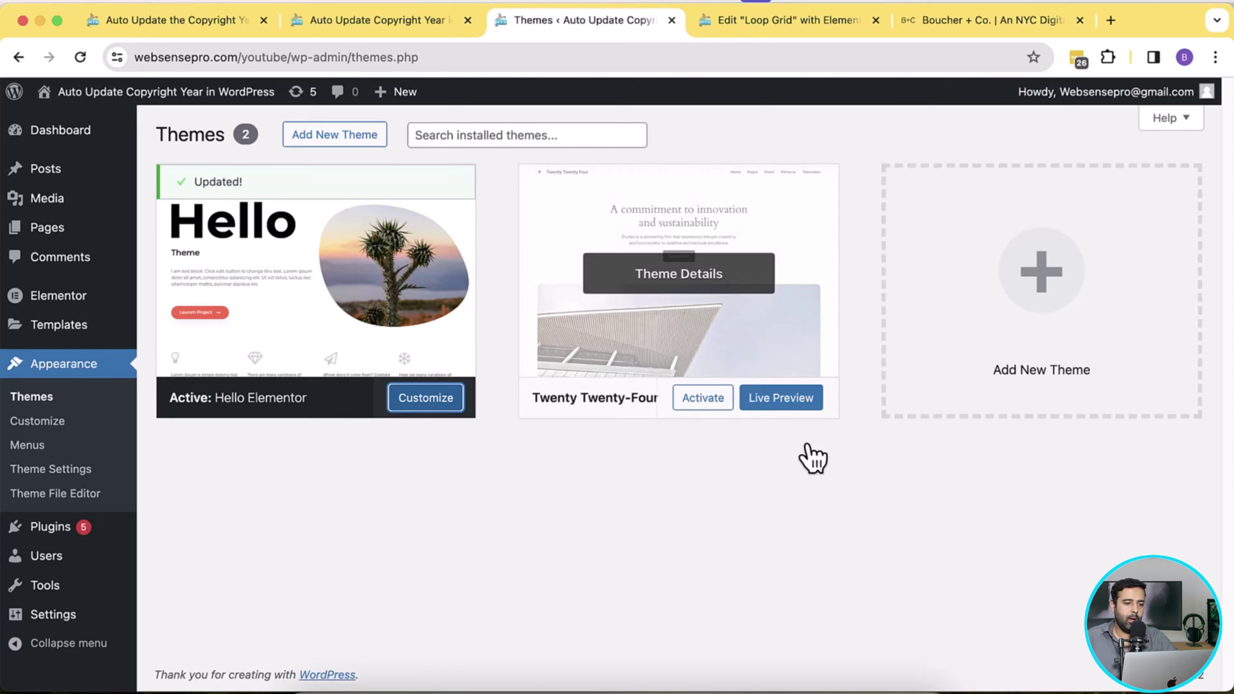
Step: Reload the live homepage and highlight the unrendered [year] text in the footer
click(374, 22)
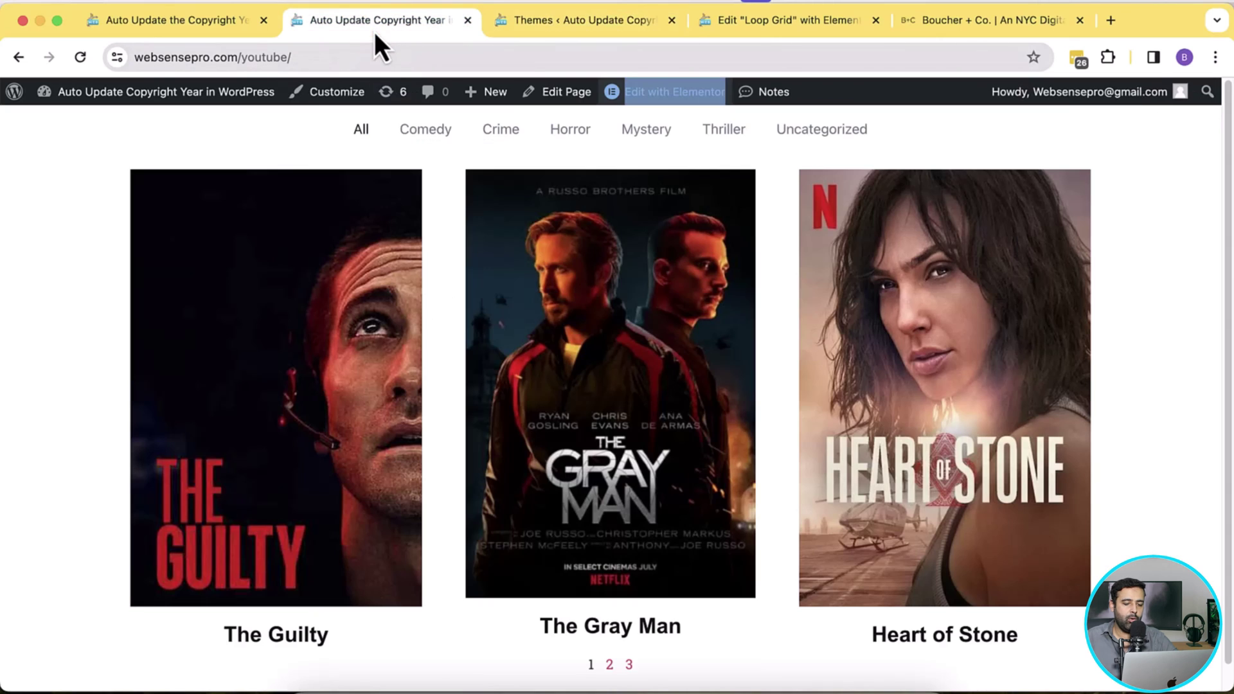
key(Down)
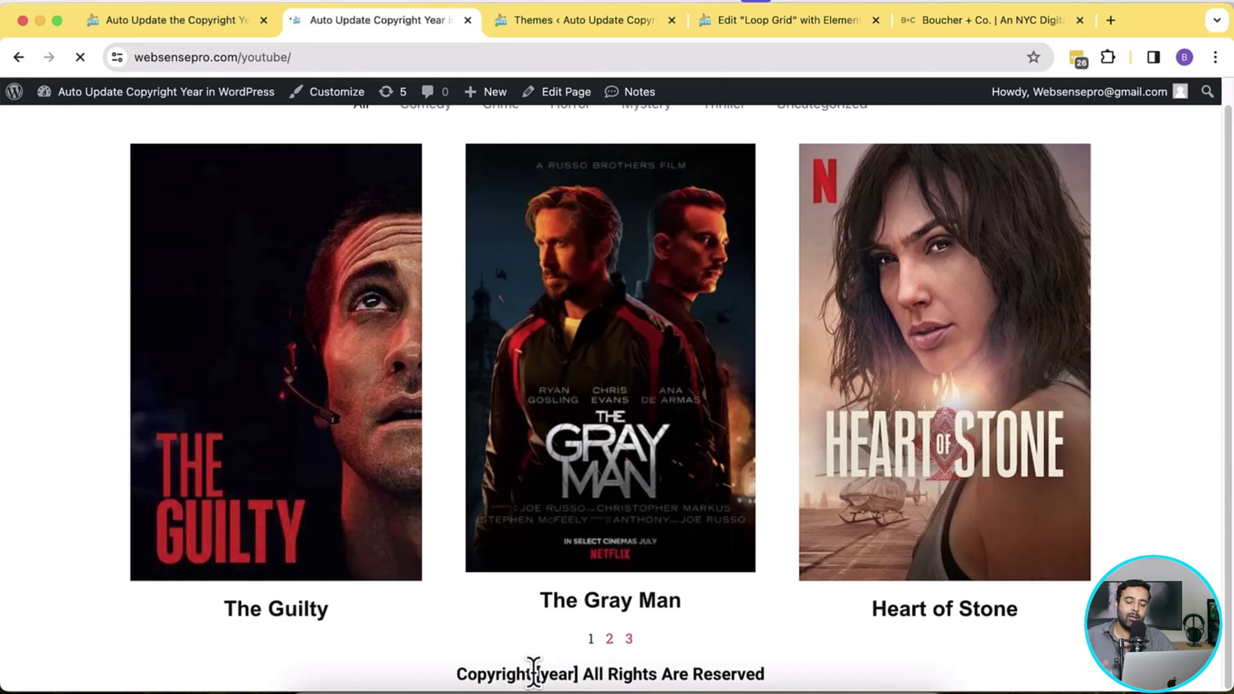
drag(534, 673, 578, 677)
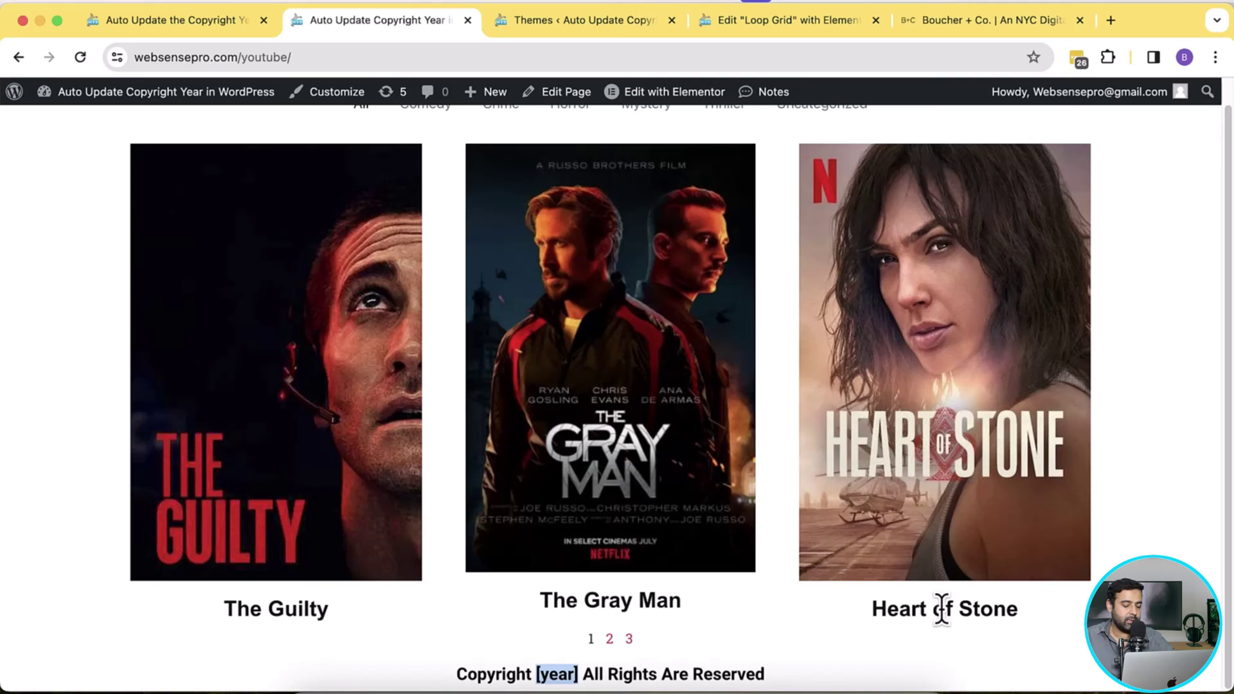
Step: Search 'child theme genera' in a new tab and open the childtheme-generator.com site
key(super+t)
text(c)
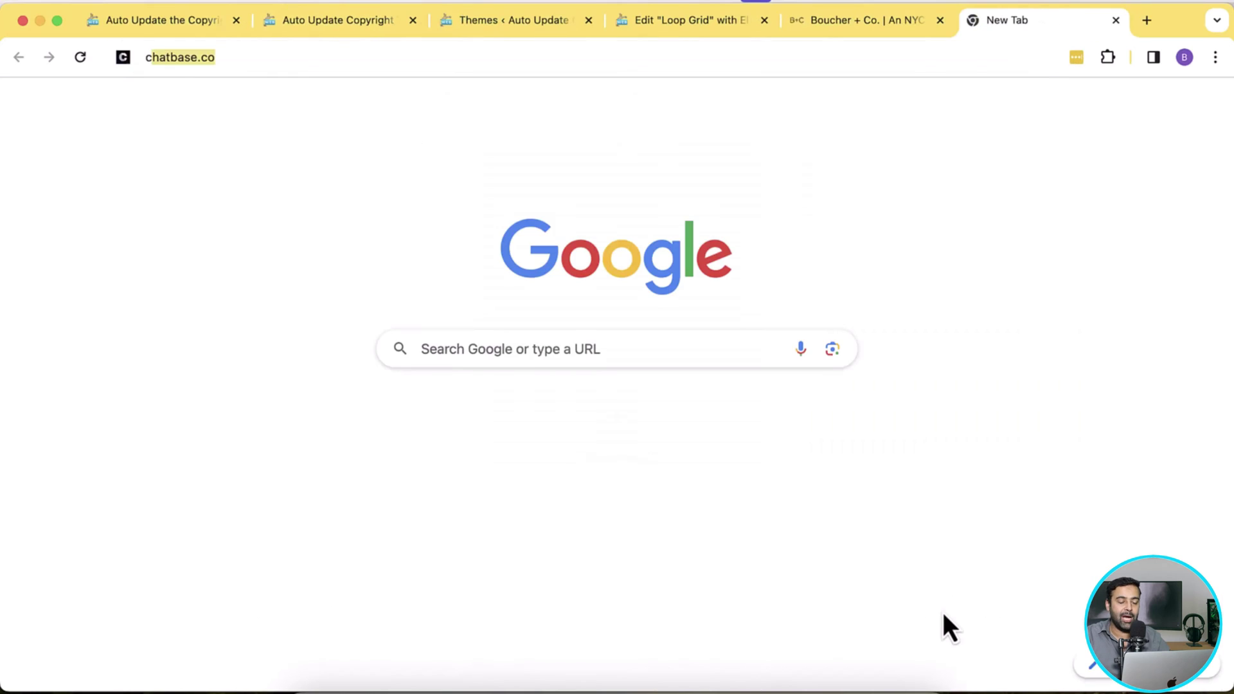
text(hild theme genera)
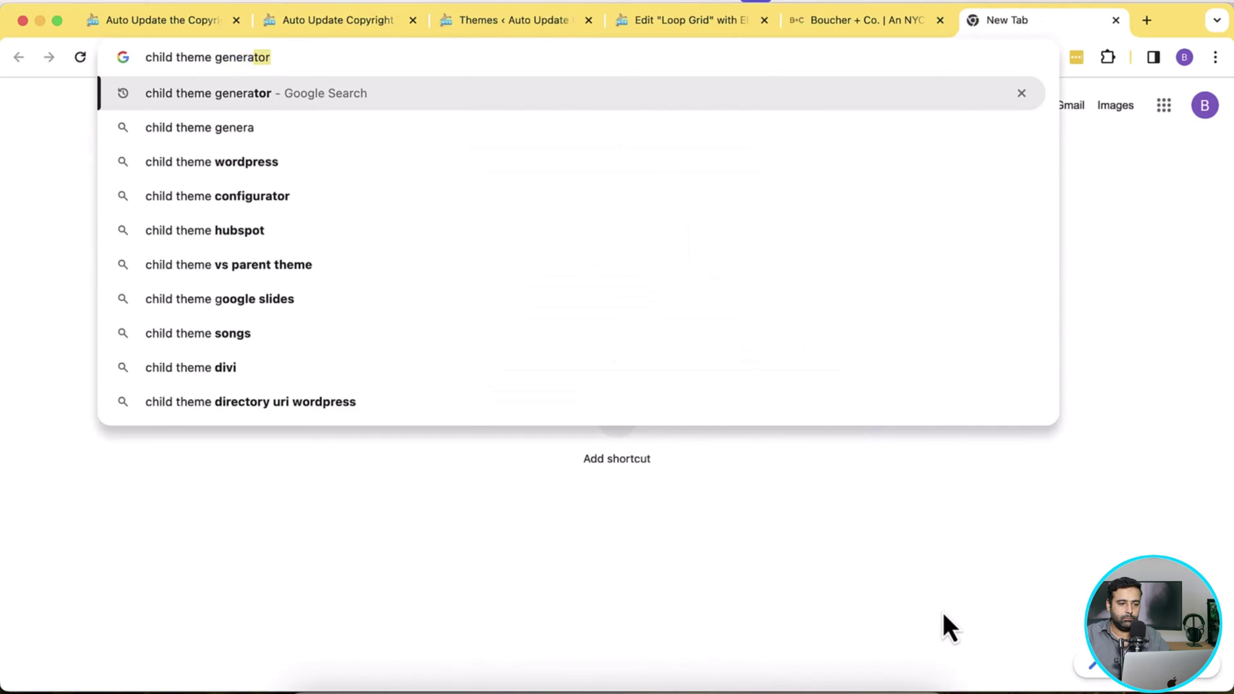
key(Return)
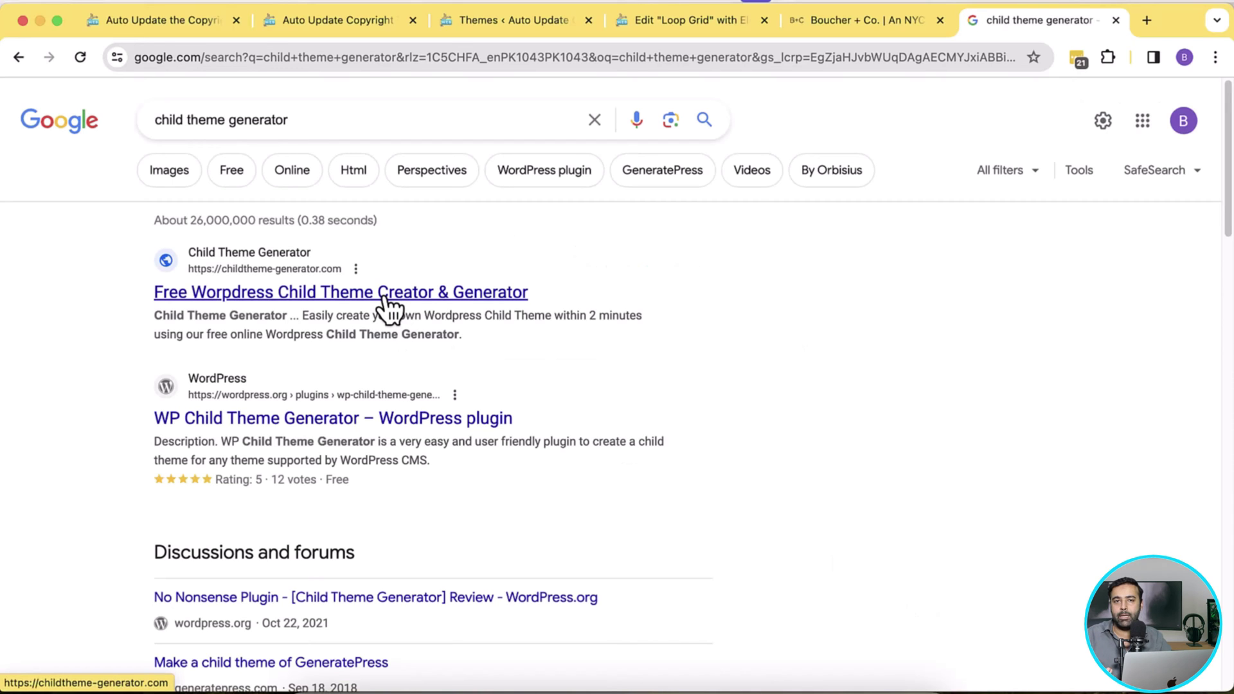
click(387, 309)
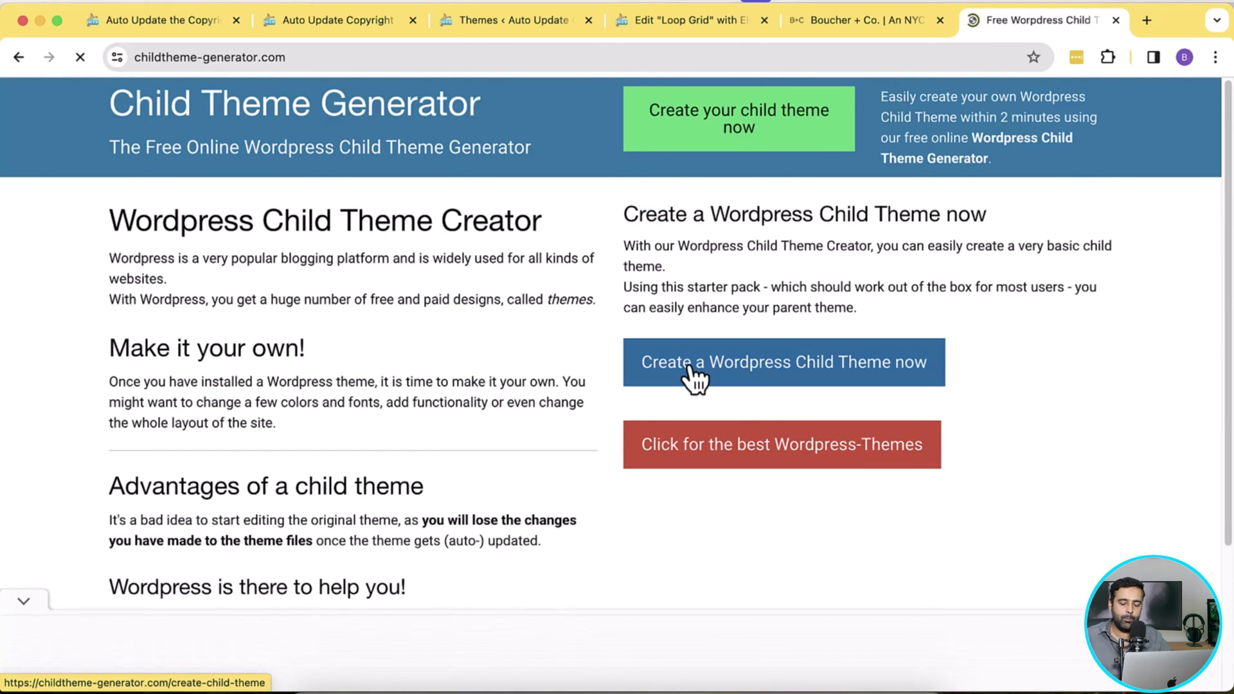
Step: Open the 'Create a Wordpress Child Theme now' form, dismiss the ad, and select the parent theme field
click(774, 375)
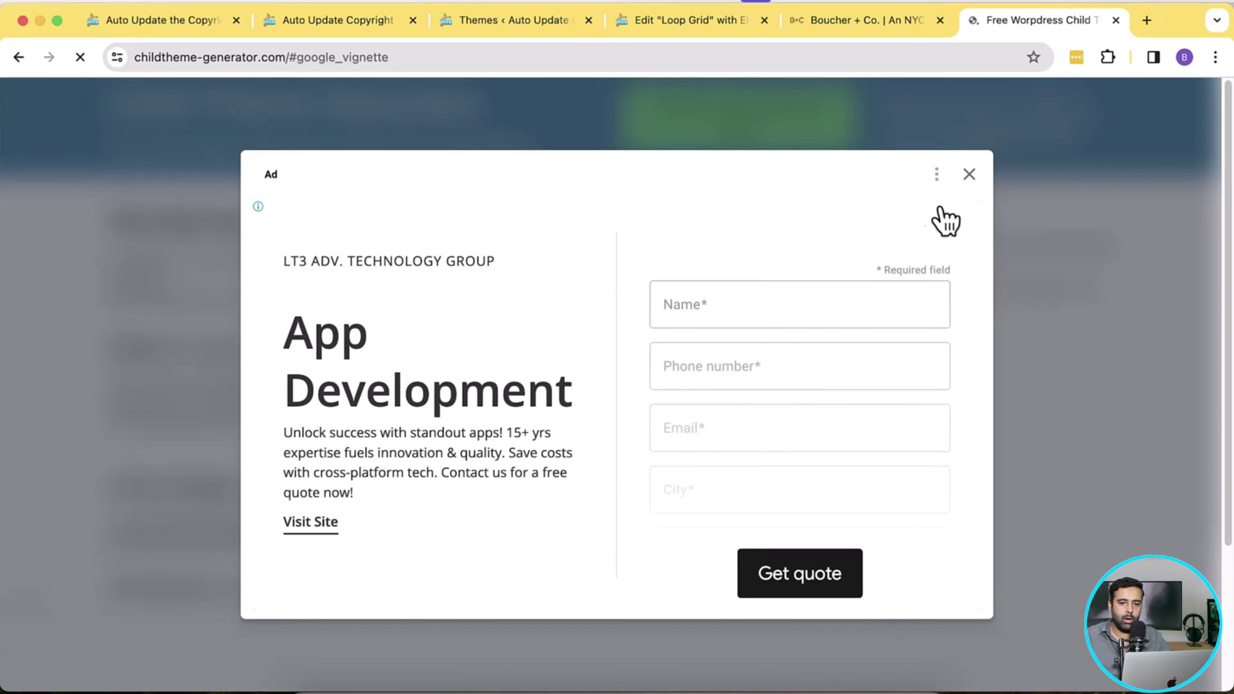
click(969, 174)
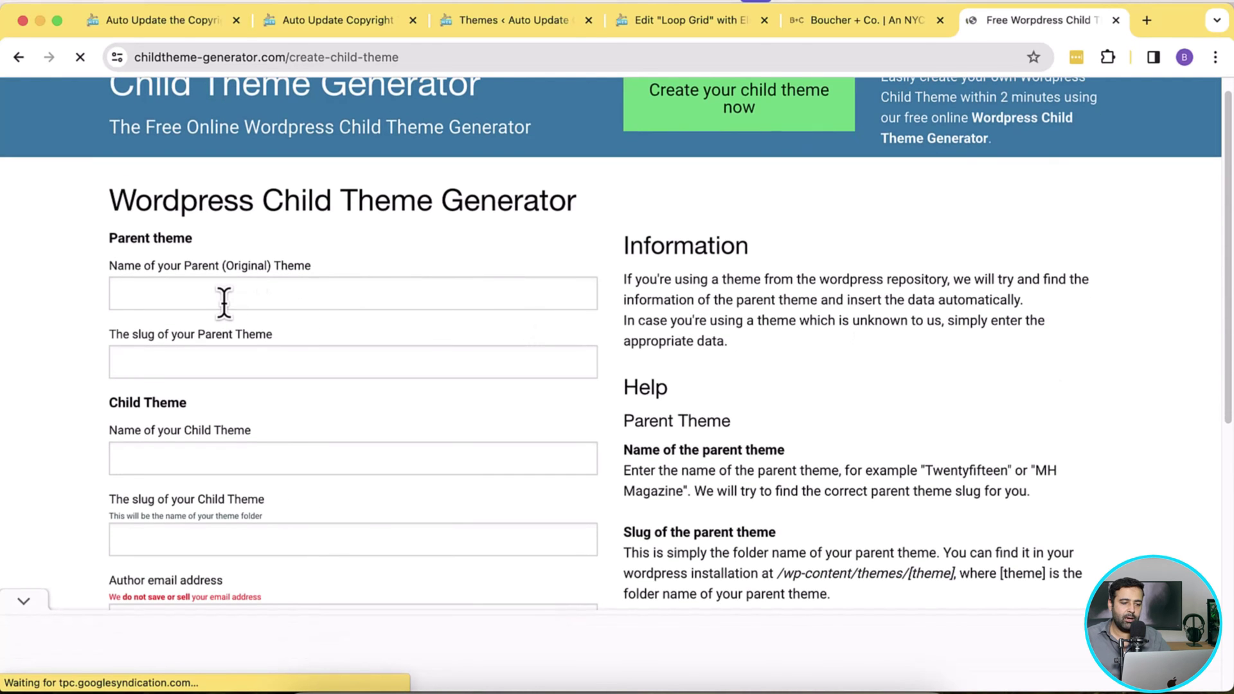
click(223, 301)
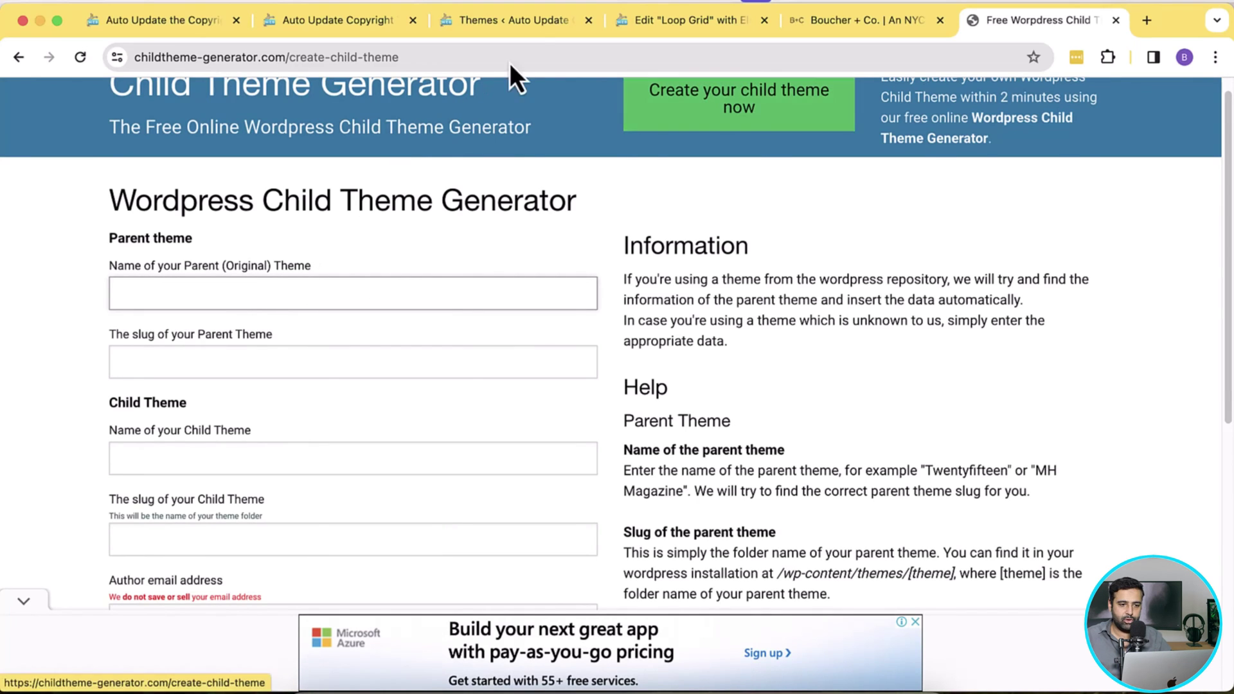
Step: Copy the theme name Hello Elementor from WordPress into the parent theme name field
click(545, 33)
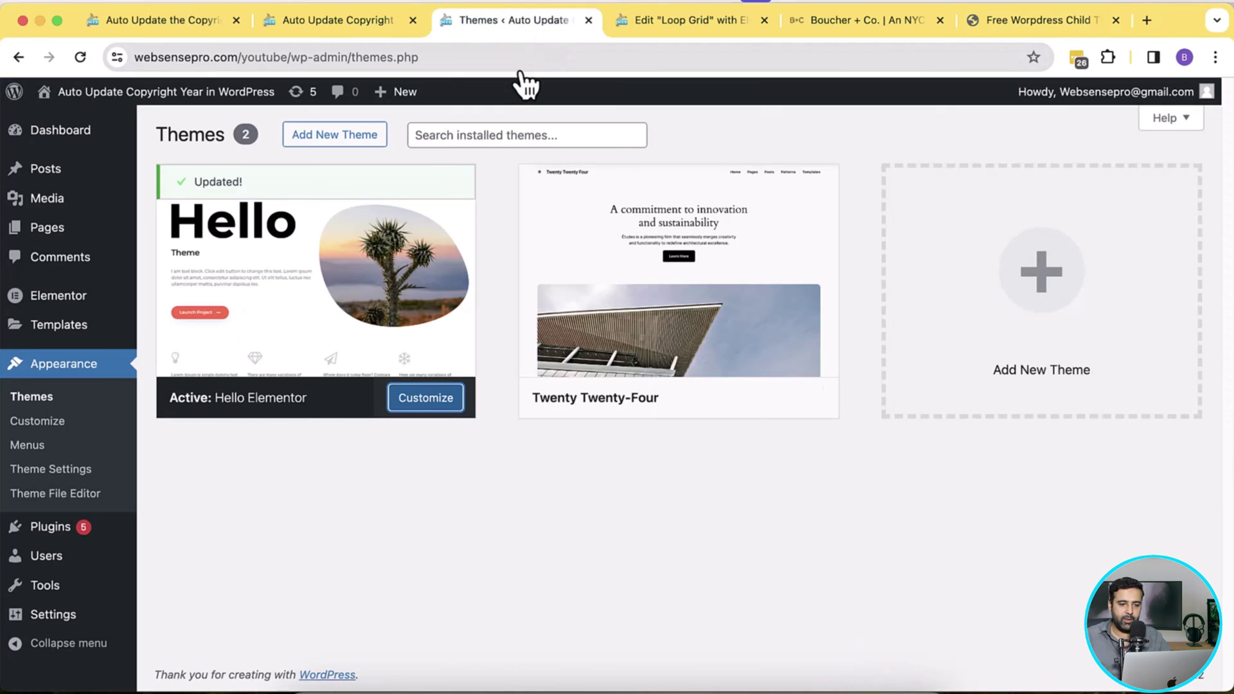
click(358, 307)
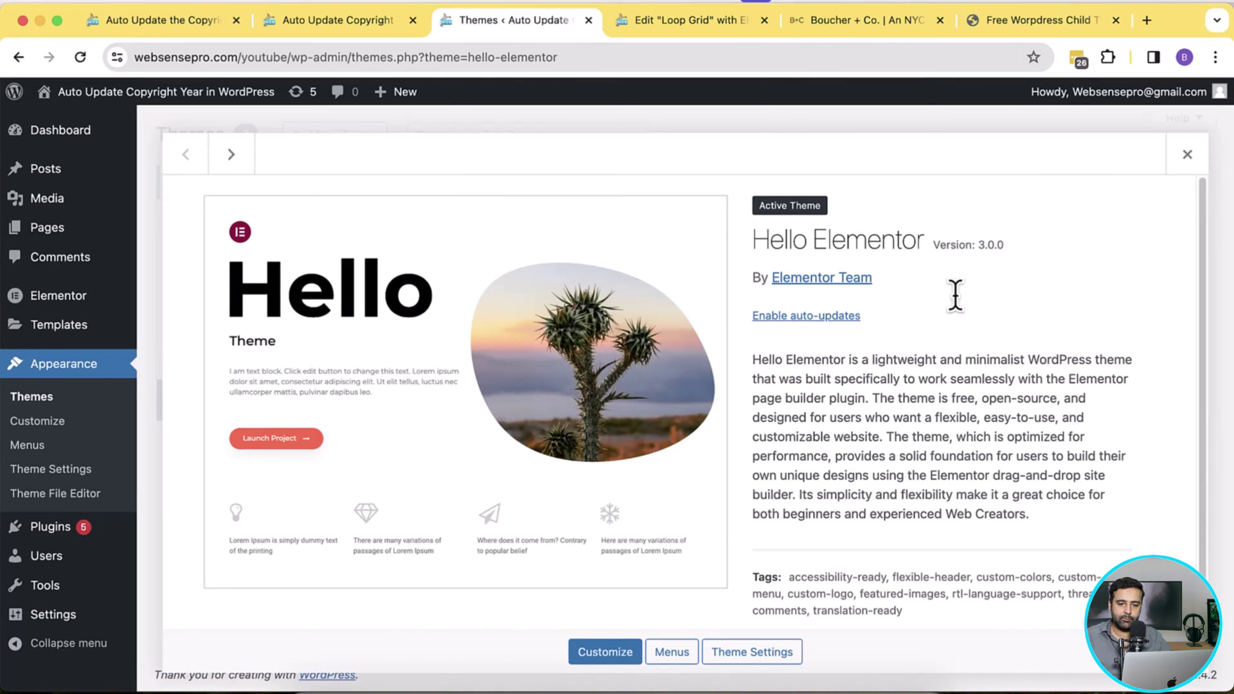
drag(921, 243, 750, 261)
key(super+c)
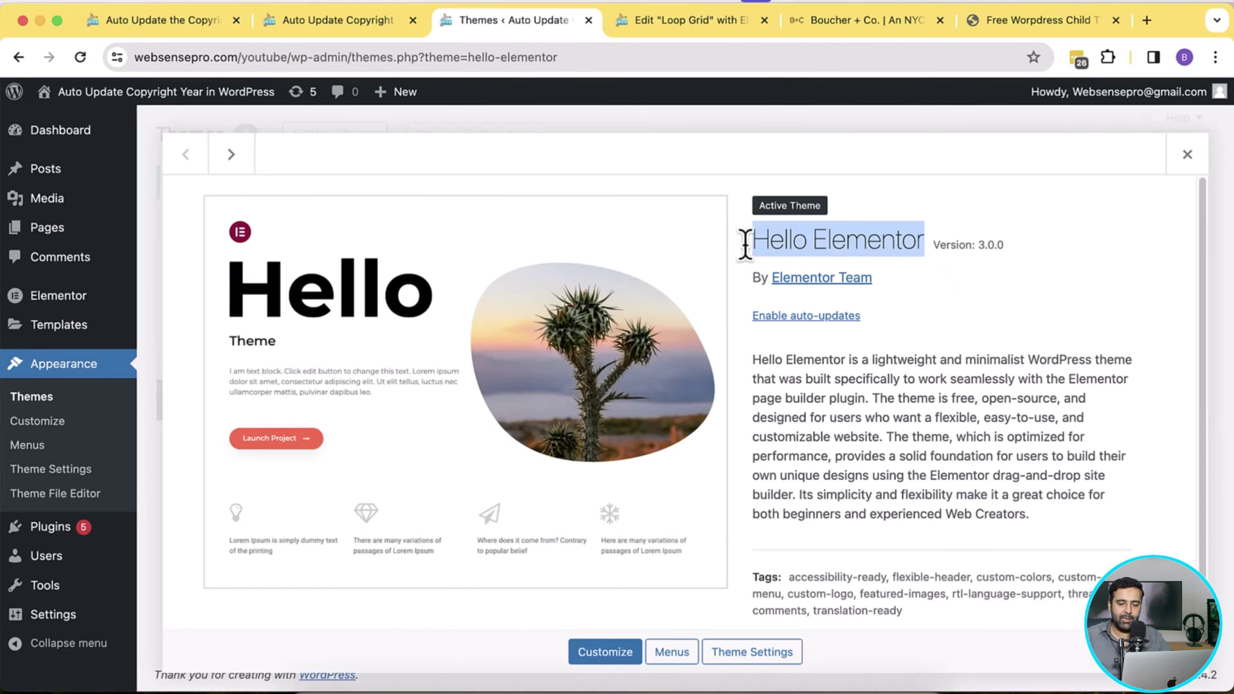
click(994, 25)
key(super+v)
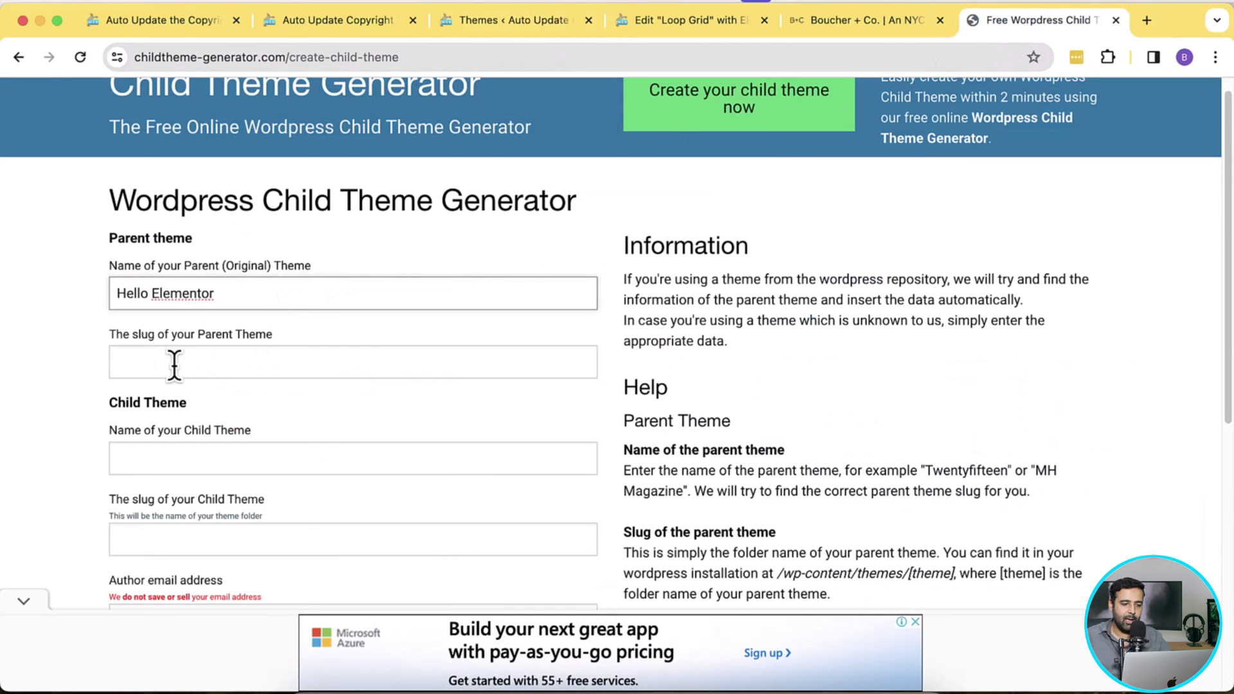
Step: Copy the slug hello-elementor from the theme's page address into the parent slug field
click(174, 365)
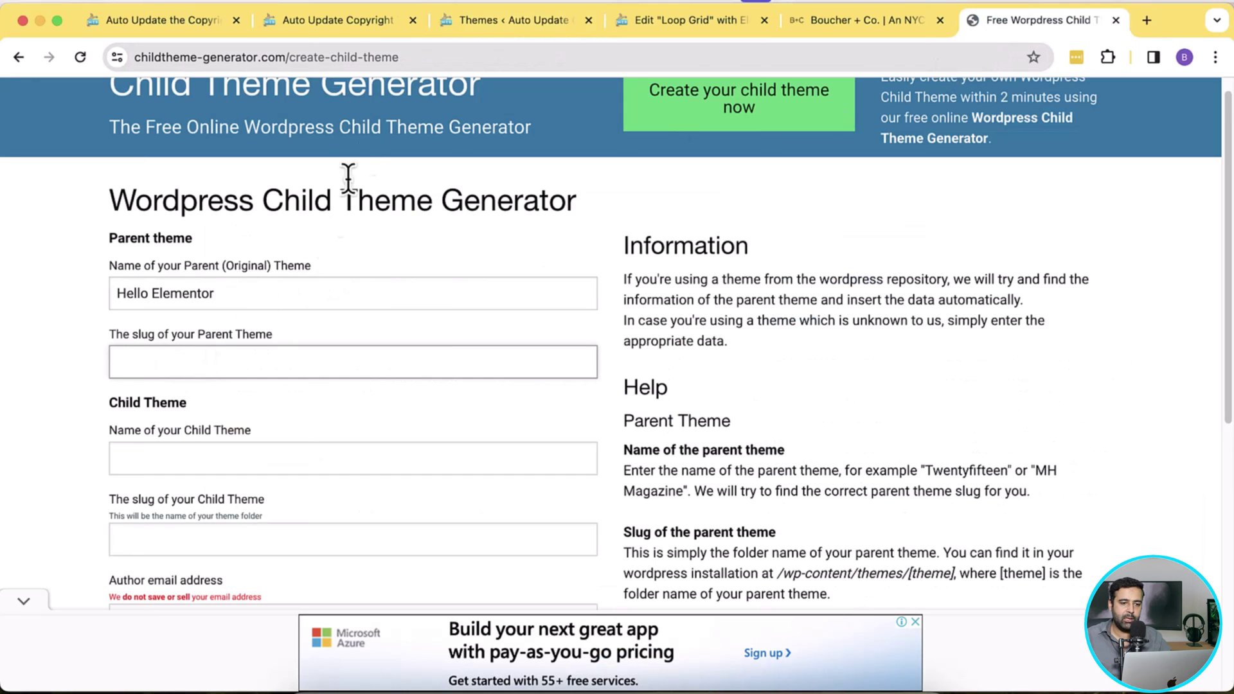
click(498, 21)
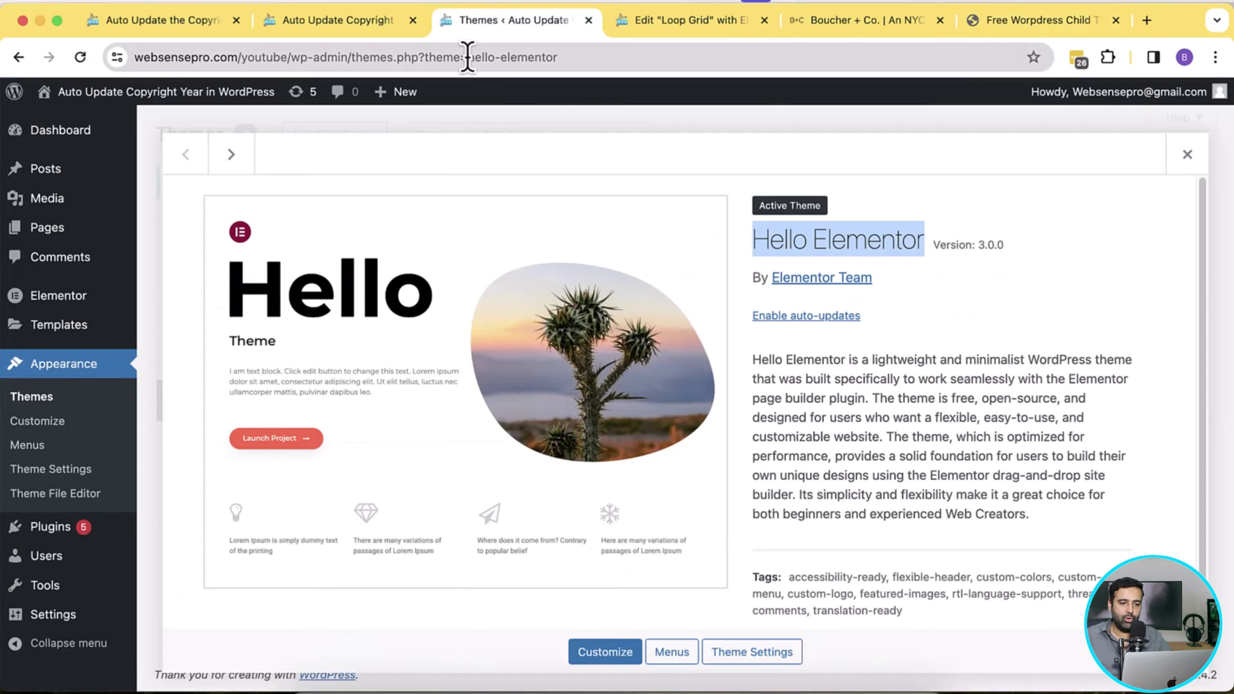
drag(467, 57, 558, 58)
key(super+c)
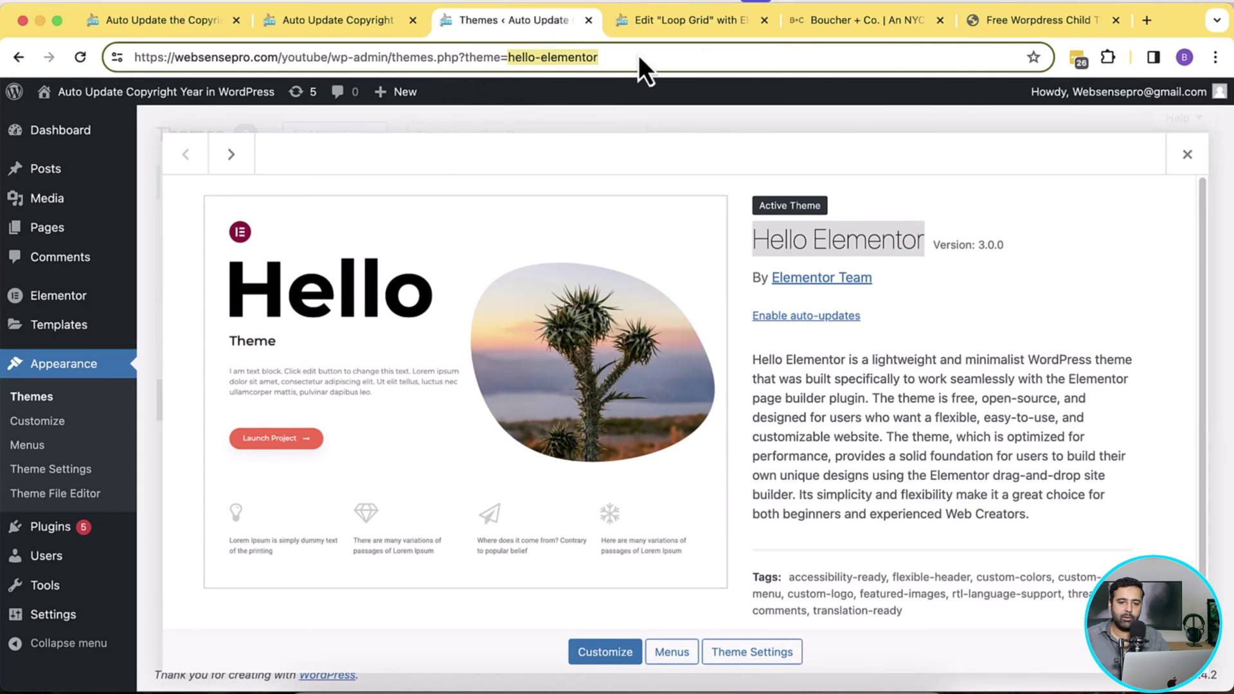
click(1021, 26)
key(super+v)
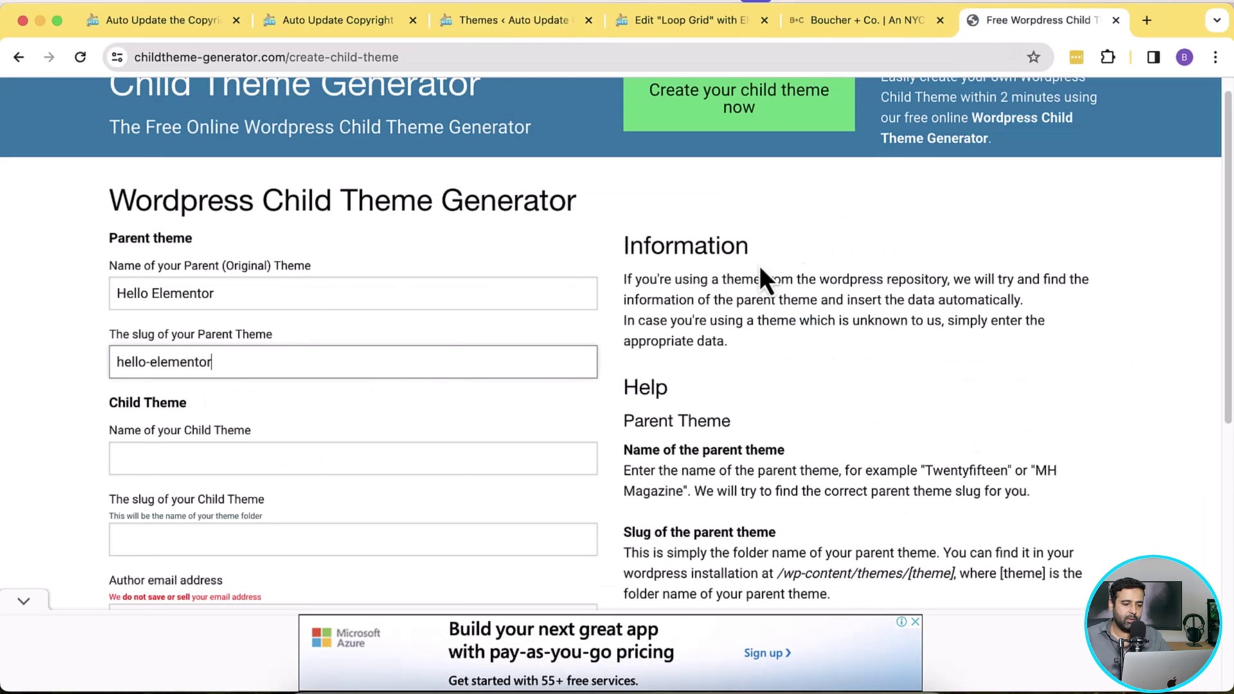
click(605, 407)
scroll(610, 340, down, 2)
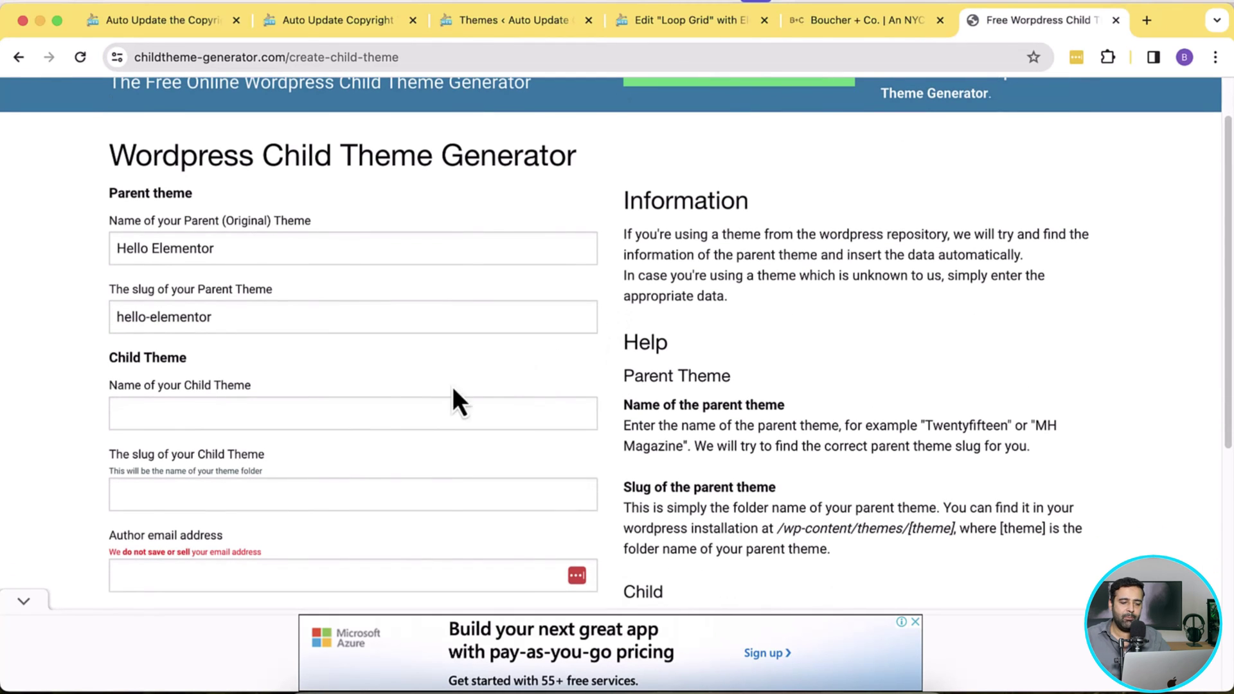
Step: Name the child theme 'Hello Elementor Child Theme'
click(324, 420)
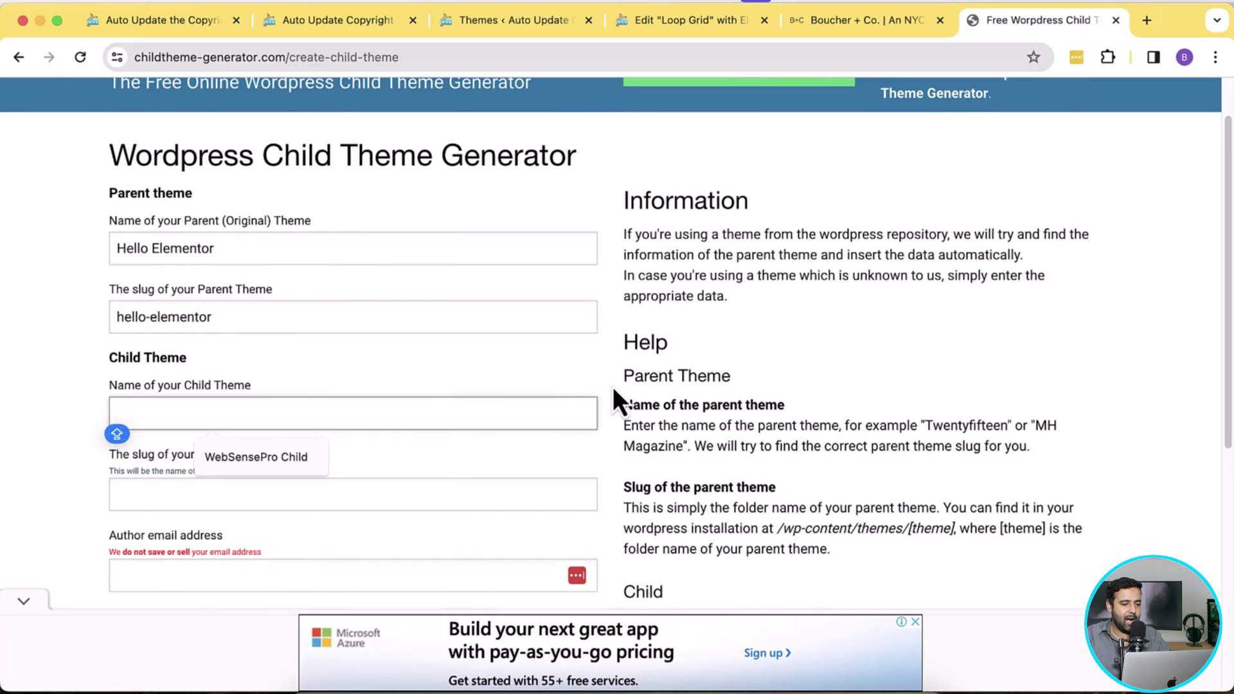
text(T)
key(BackSpace)
text(Hello )
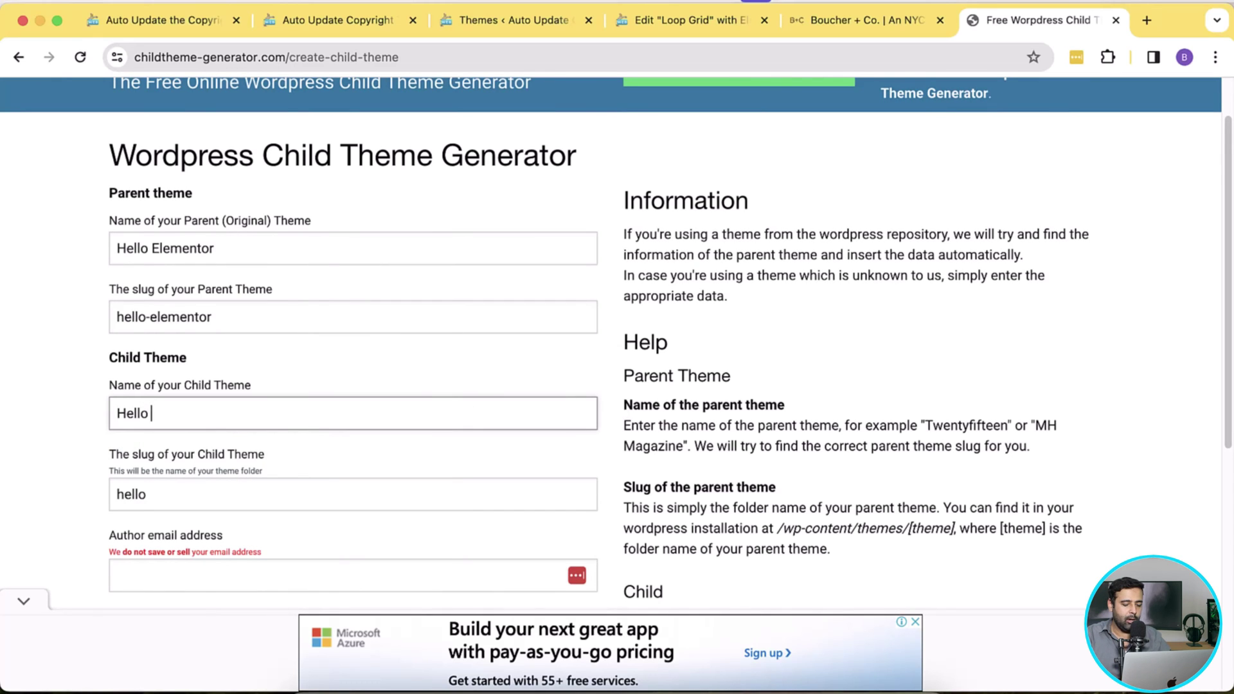
text(Elementor C)
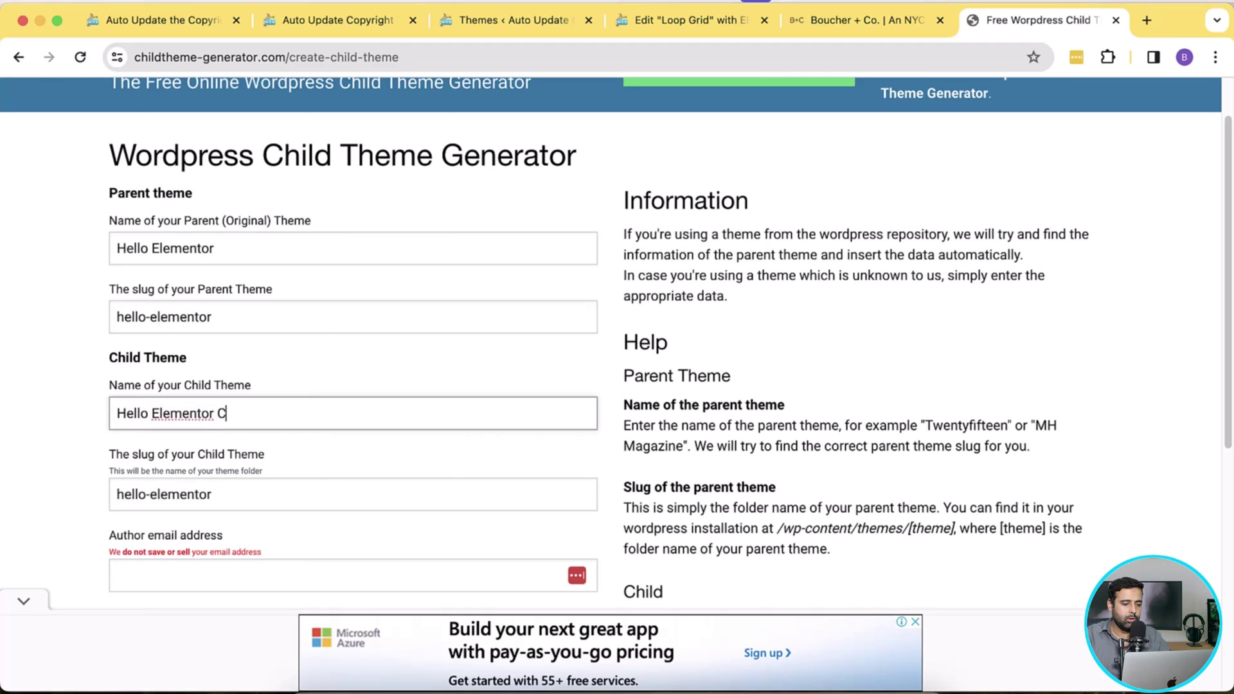
text(hild Theme)
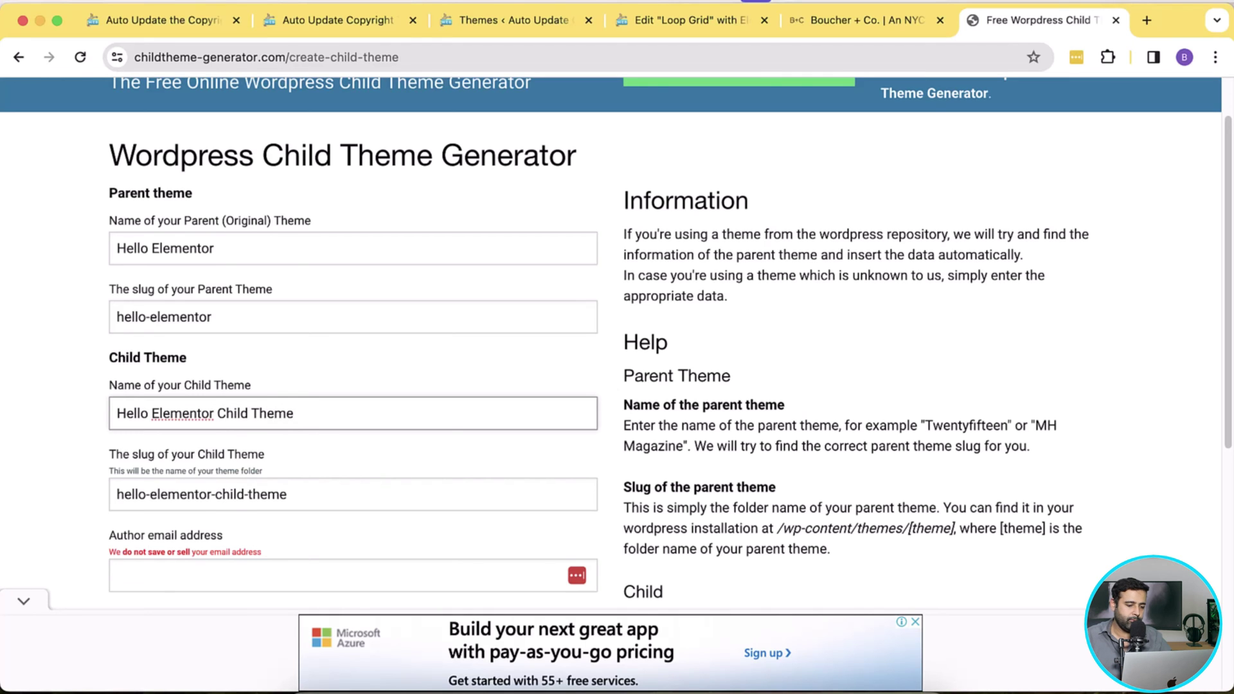
scroll(630, 283, down, 5)
Step: Fill in the author's email address and author name, then generate the child theme
click(357, 417)
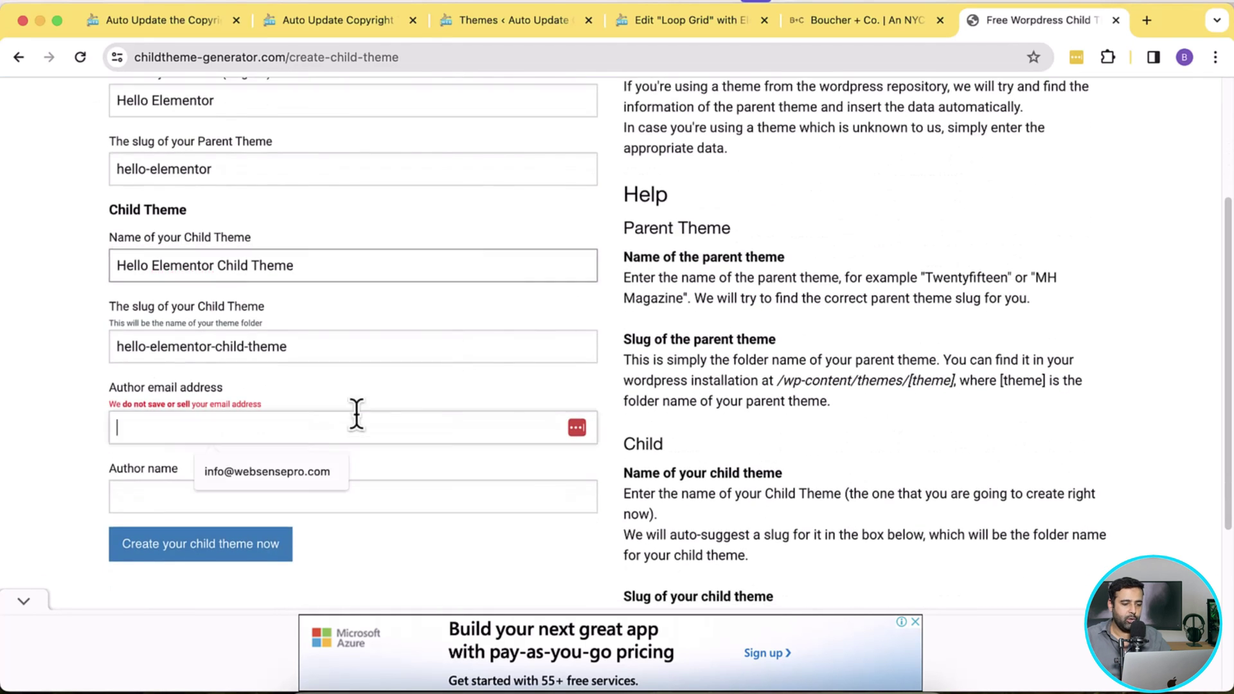
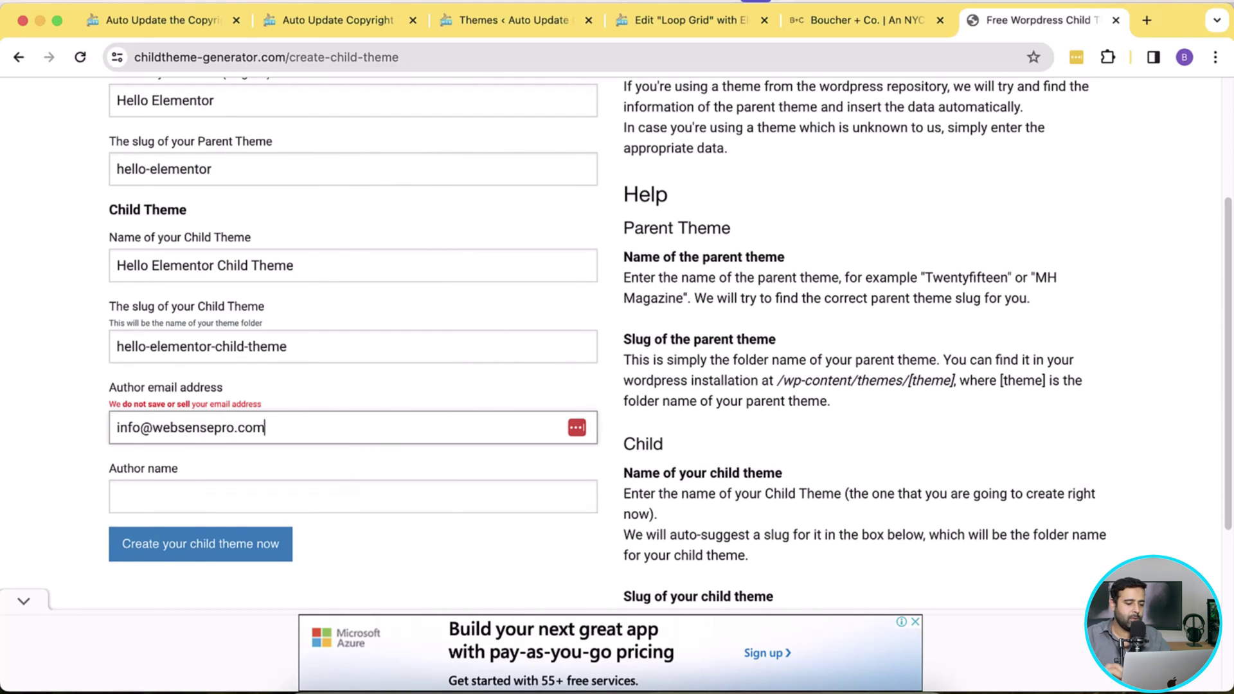
scroll(452, 418, down, 1)
click(382, 467)
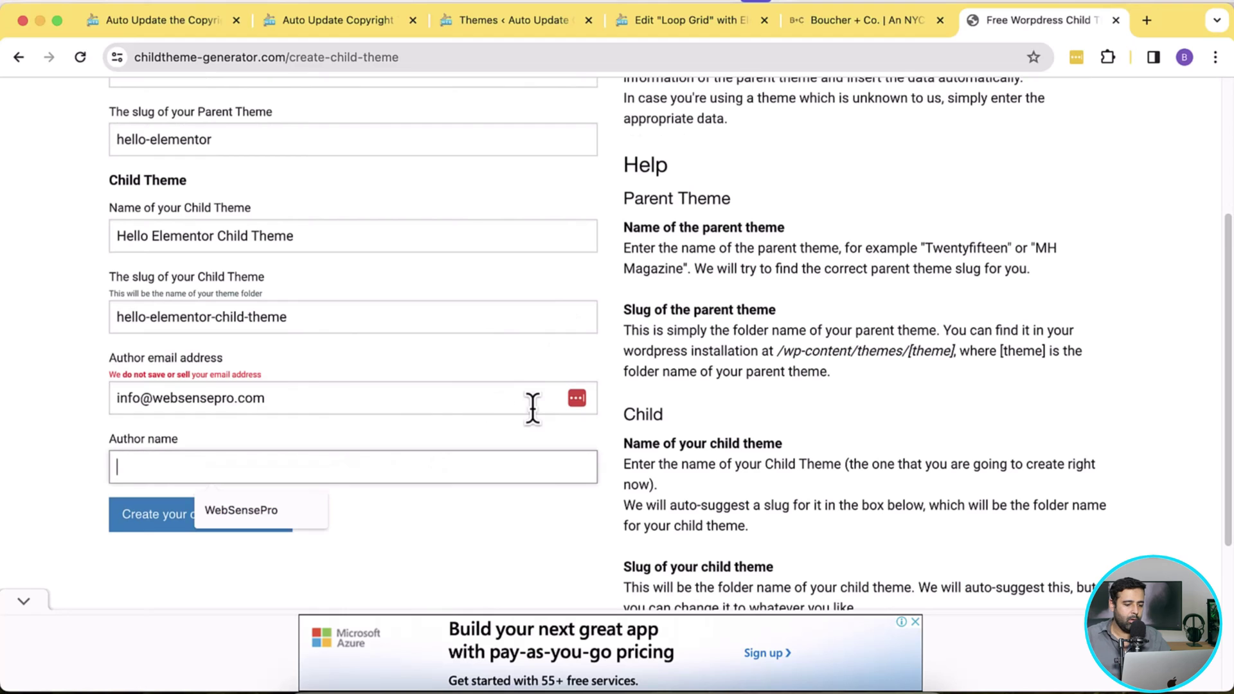
text(WebSense)
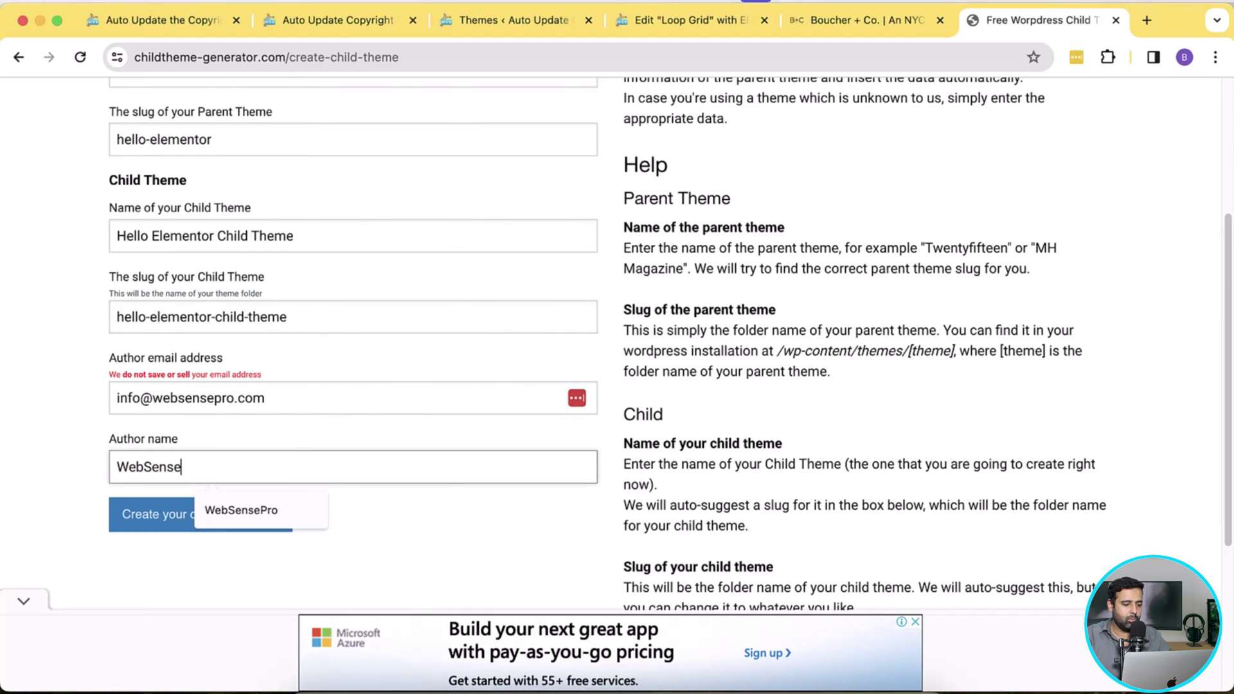
text(Pro)
scroll(532, 409, down, 4)
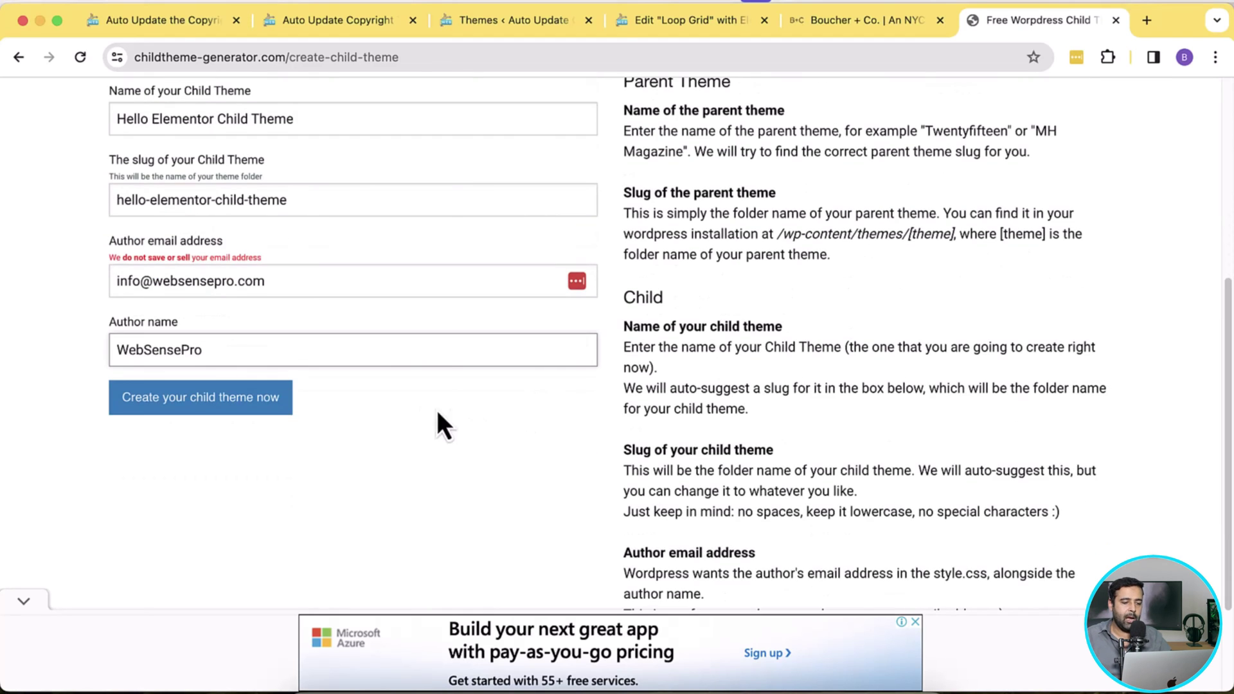
click(266, 418)
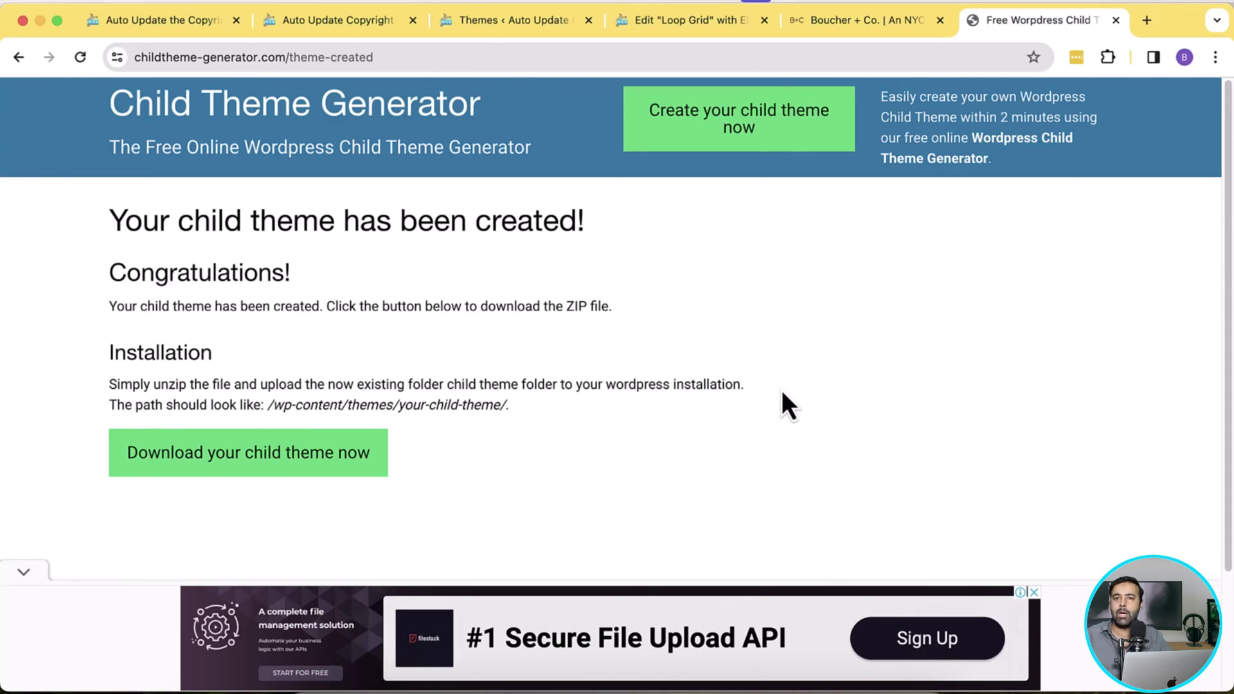
Step: Download hello-elementor-child-theme.zip and return to the WordPress themes admin
click(308, 472)
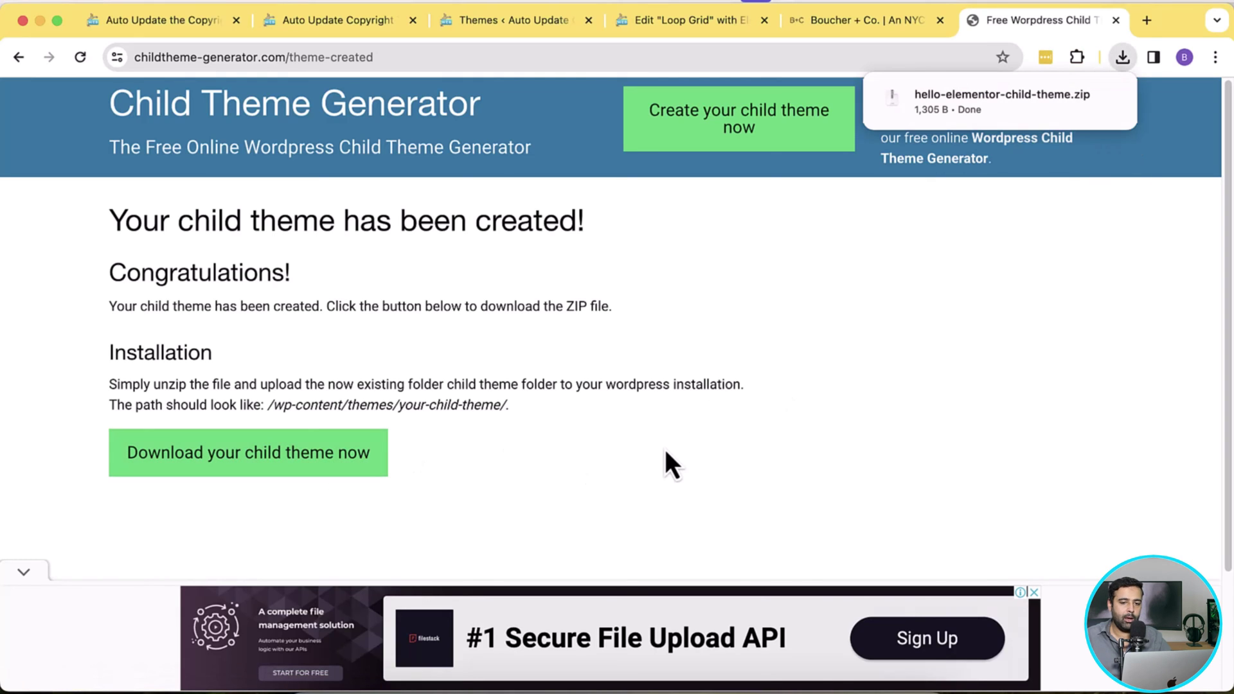
click(510, 26)
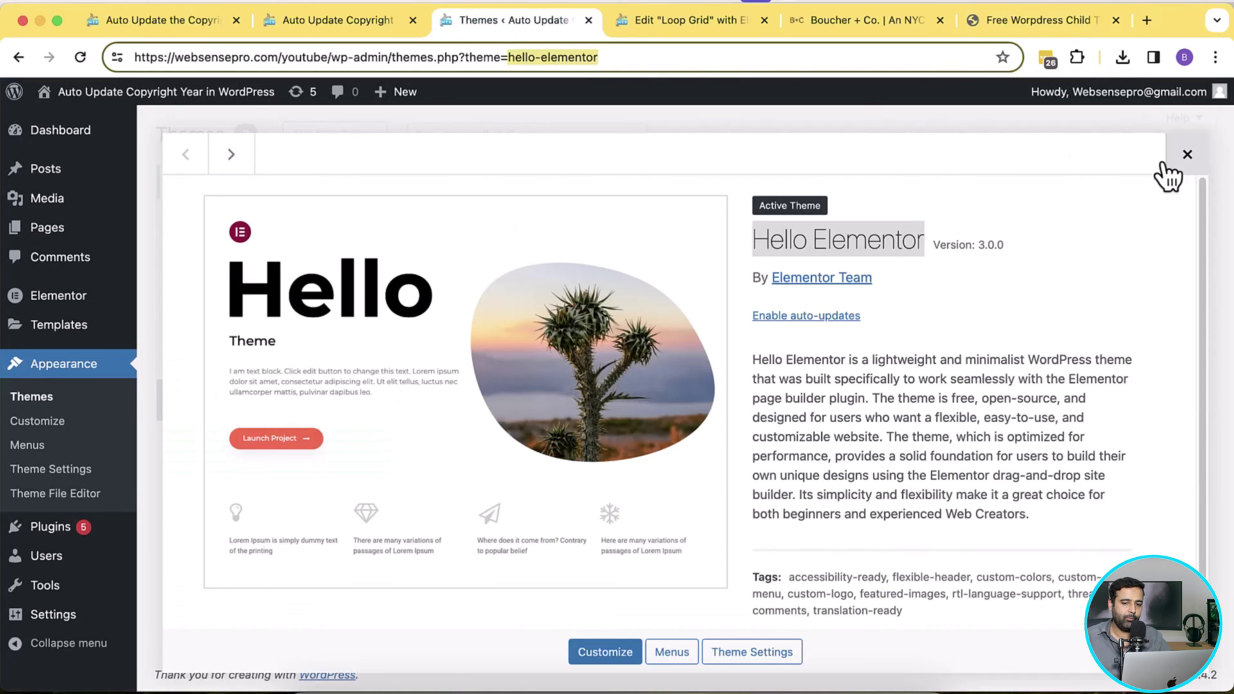
Step: Upload and install hello-elementor-child-theme.zip, then activate Hello Elementor Child Theme
click(1185, 157)
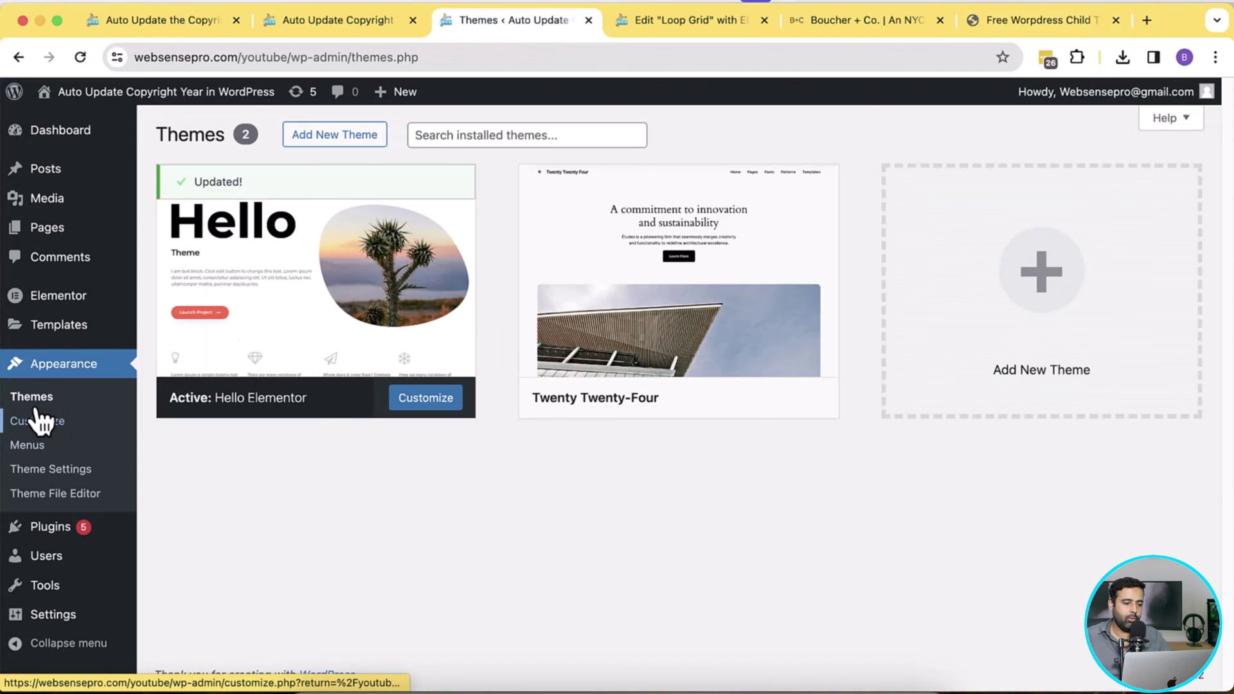
click(329, 143)
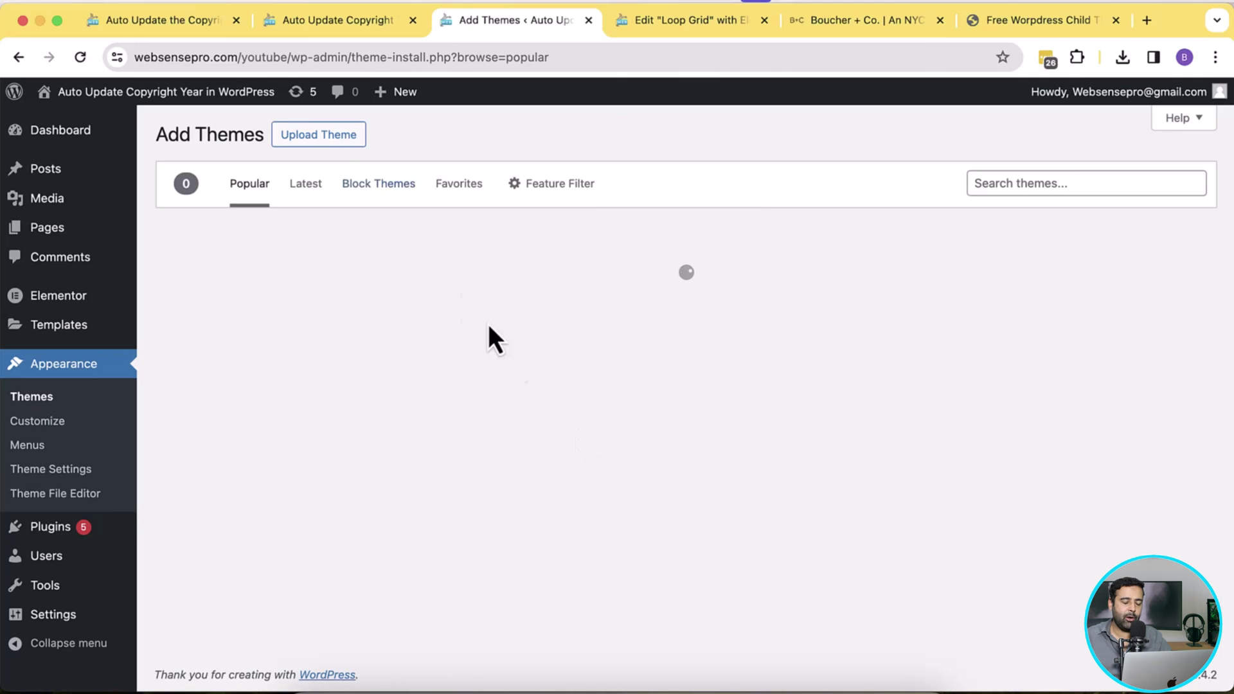
click(332, 137)
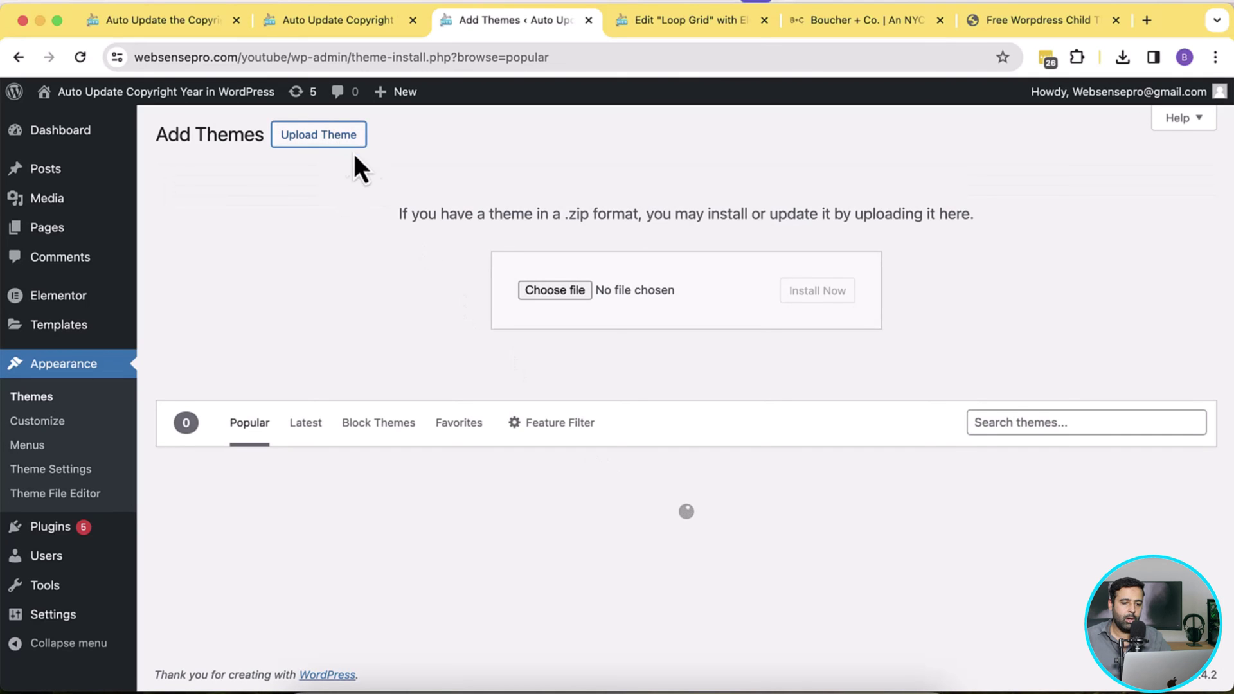
click(571, 292)
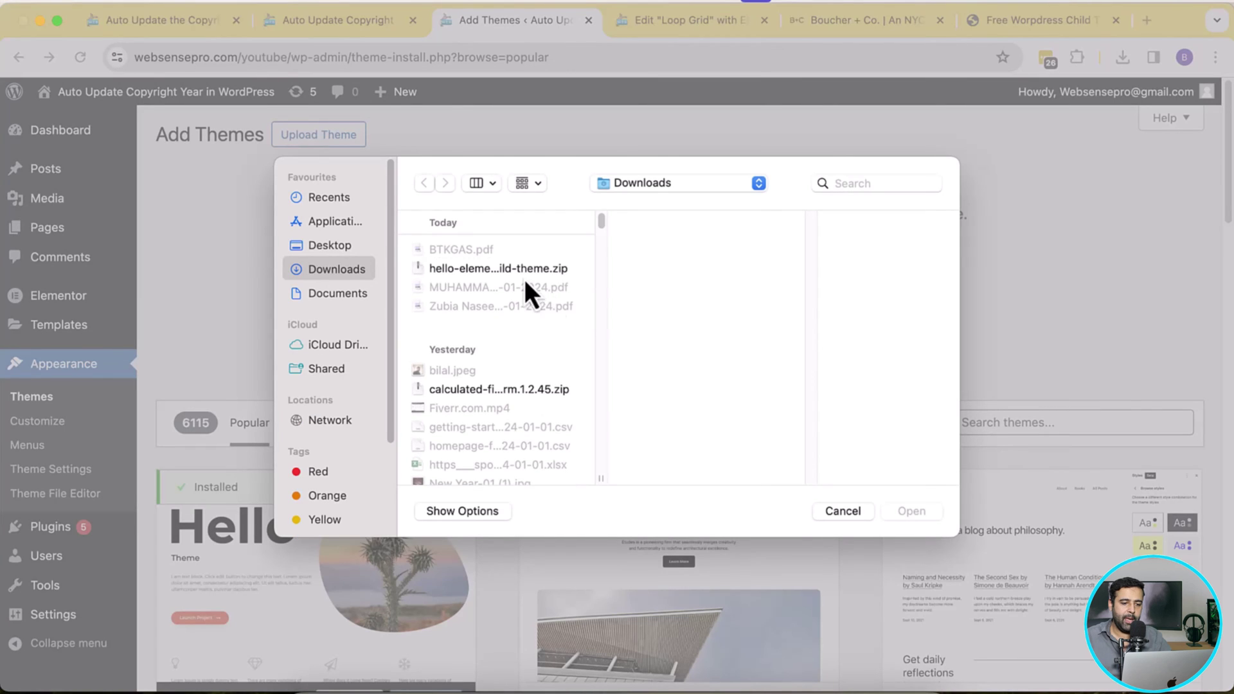
click(491, 268)
click(913, 514)
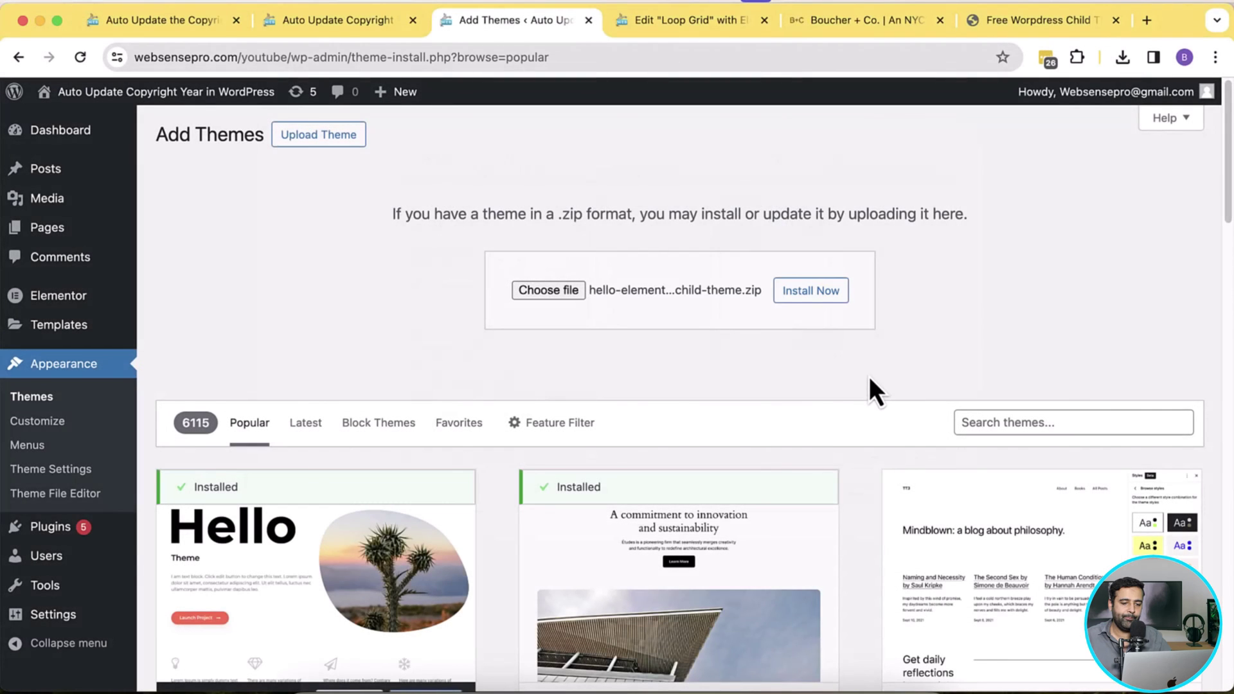
click(814, 295)
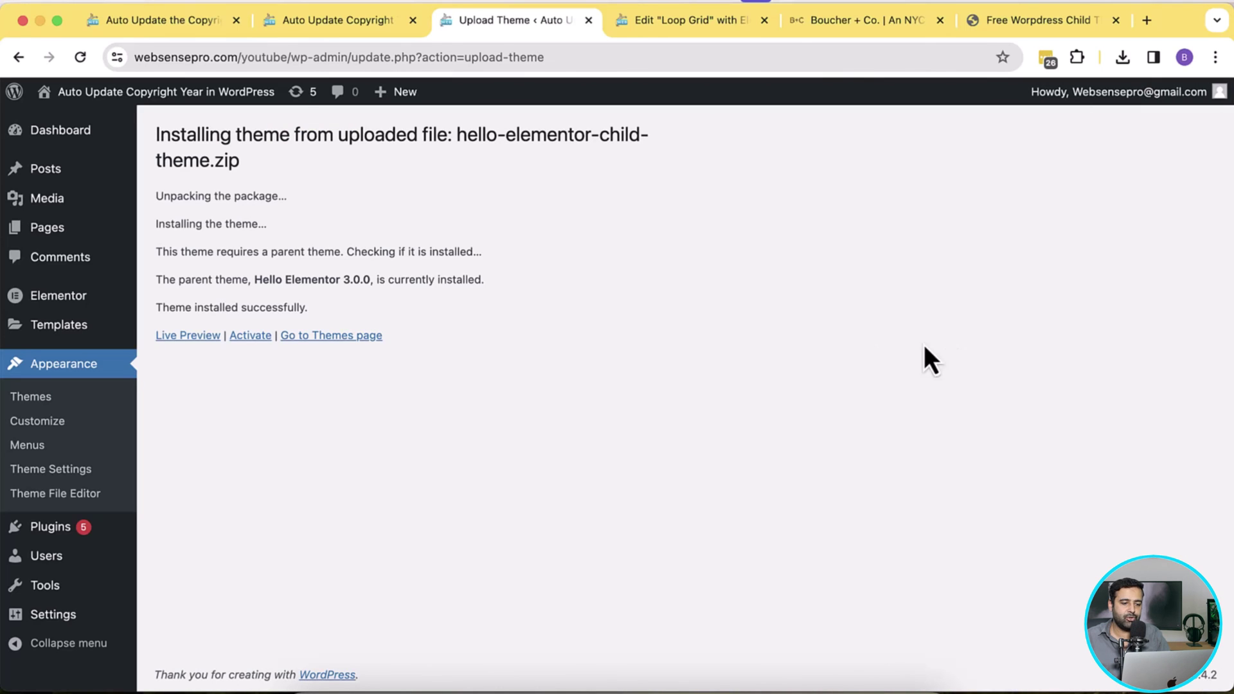
click(254, 337)
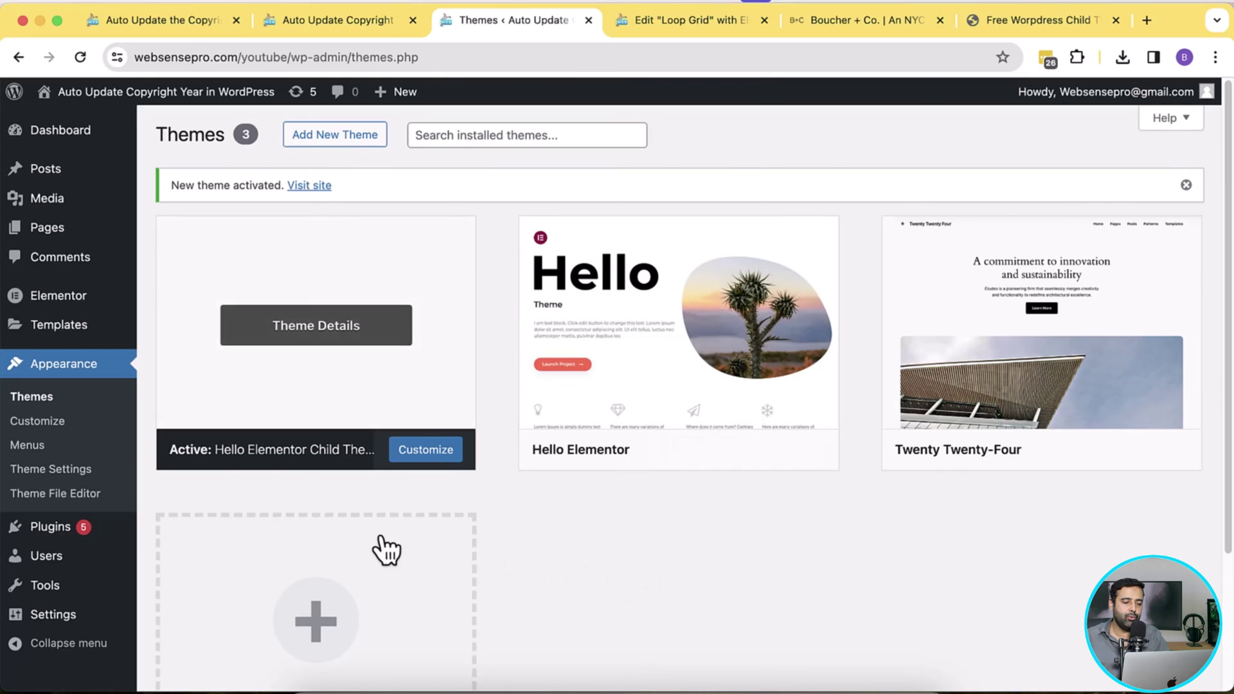
Step: Copy the year shortcode snippet from the blog post for the child theme's functions.php
click(94, 502)
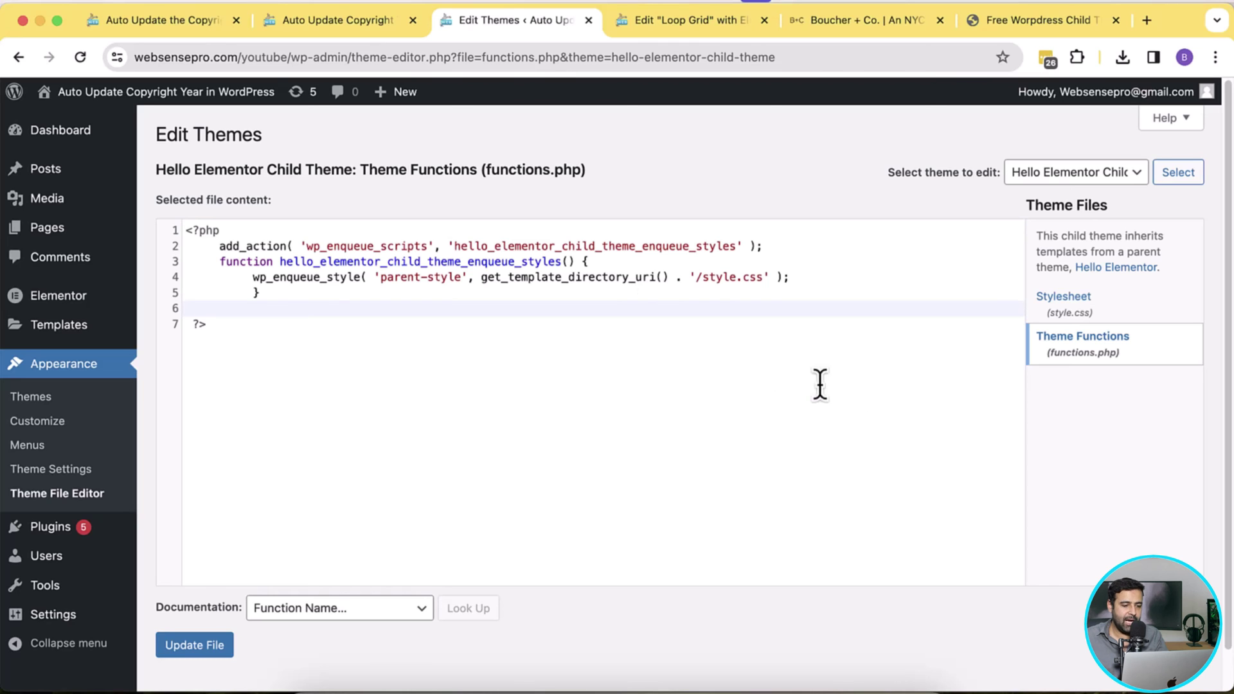
click(183, 37)
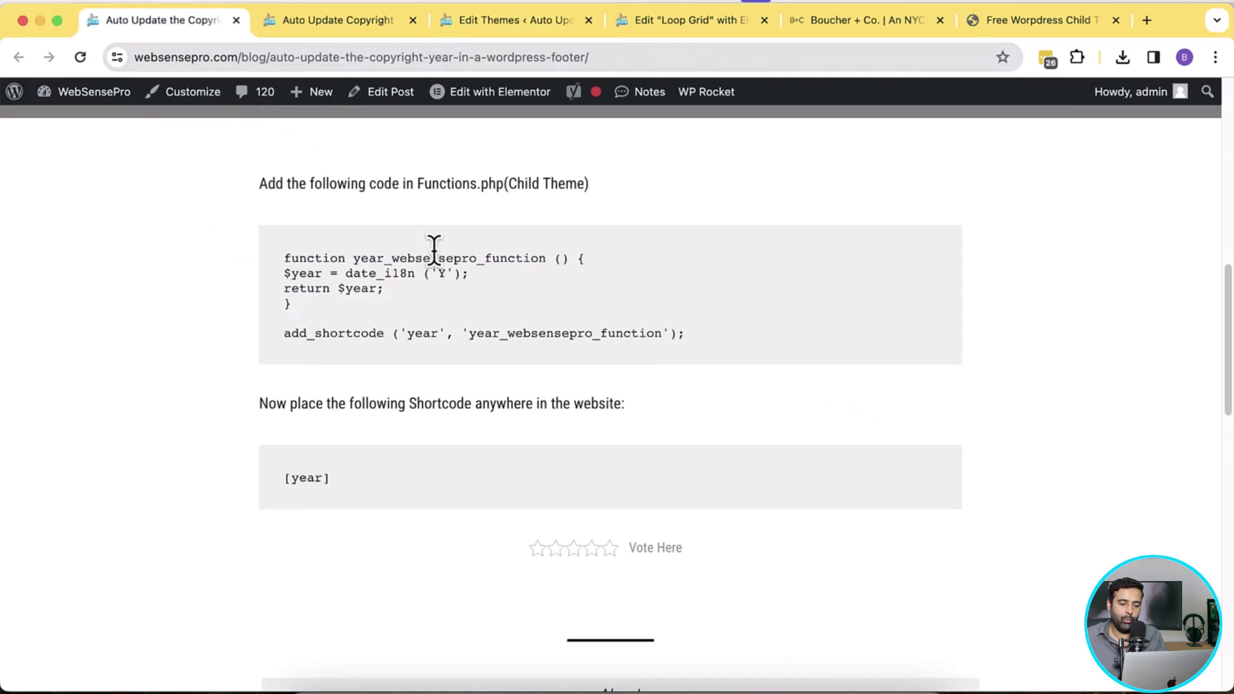
drag(699, 341, 294, 242)
key(super+c)
click(508, 26)
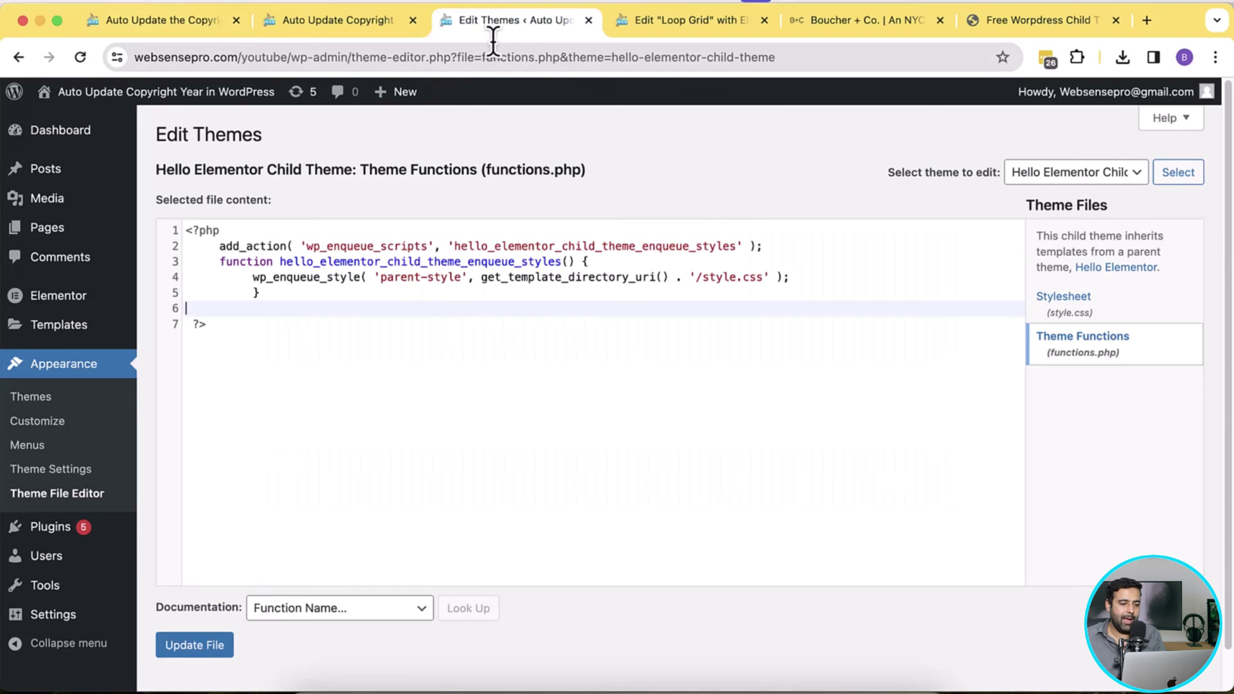
Step: Paste the year_websensepro_function shortcode code on line 6 of functions.php and update the file
drag(216, 324, 191, 323)
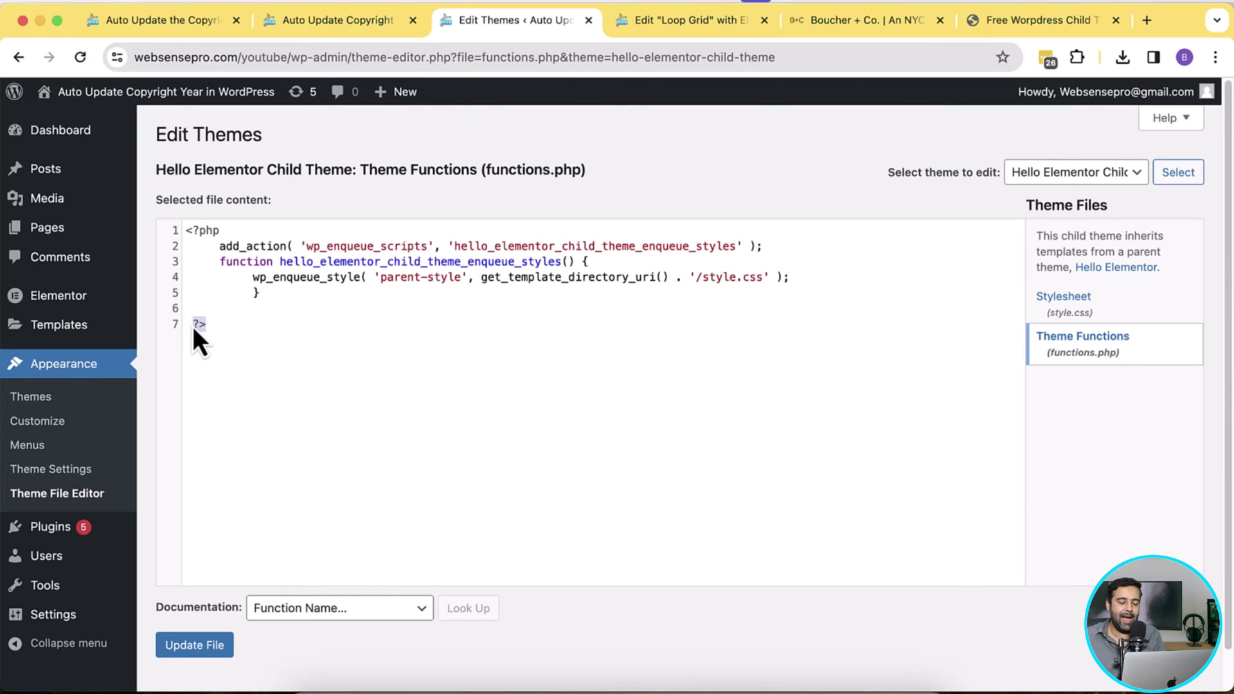
click(262, 307)
key(super+v)
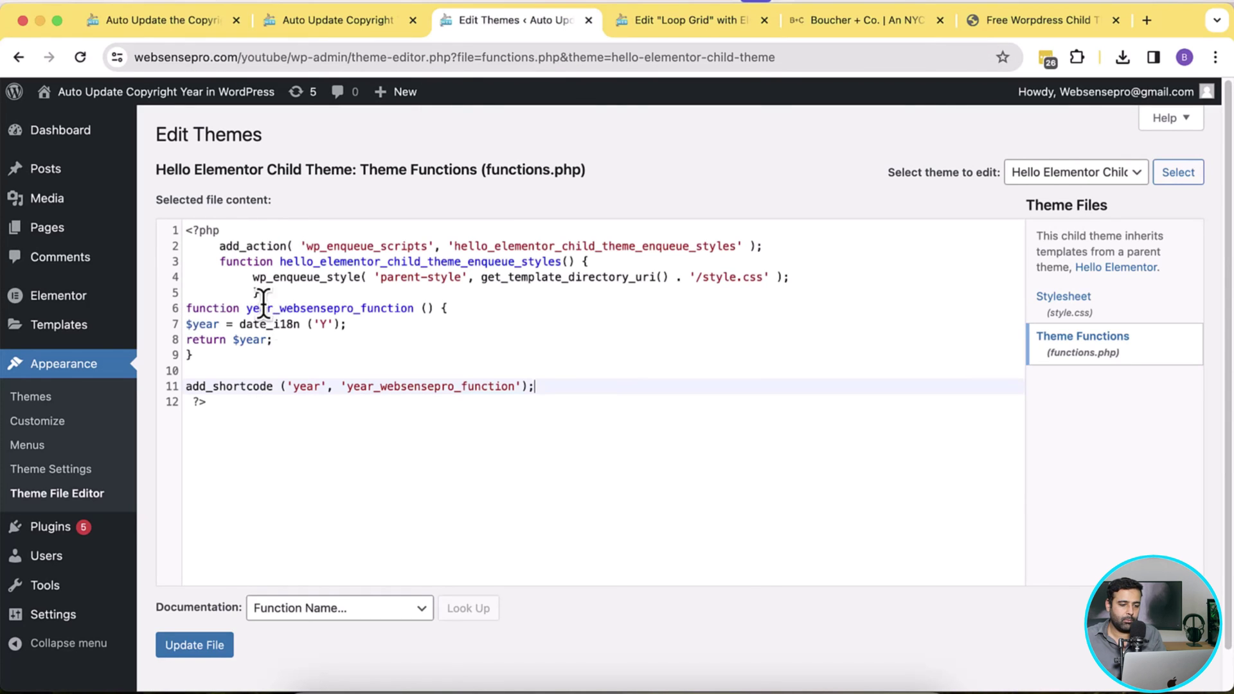
click(212, 648)
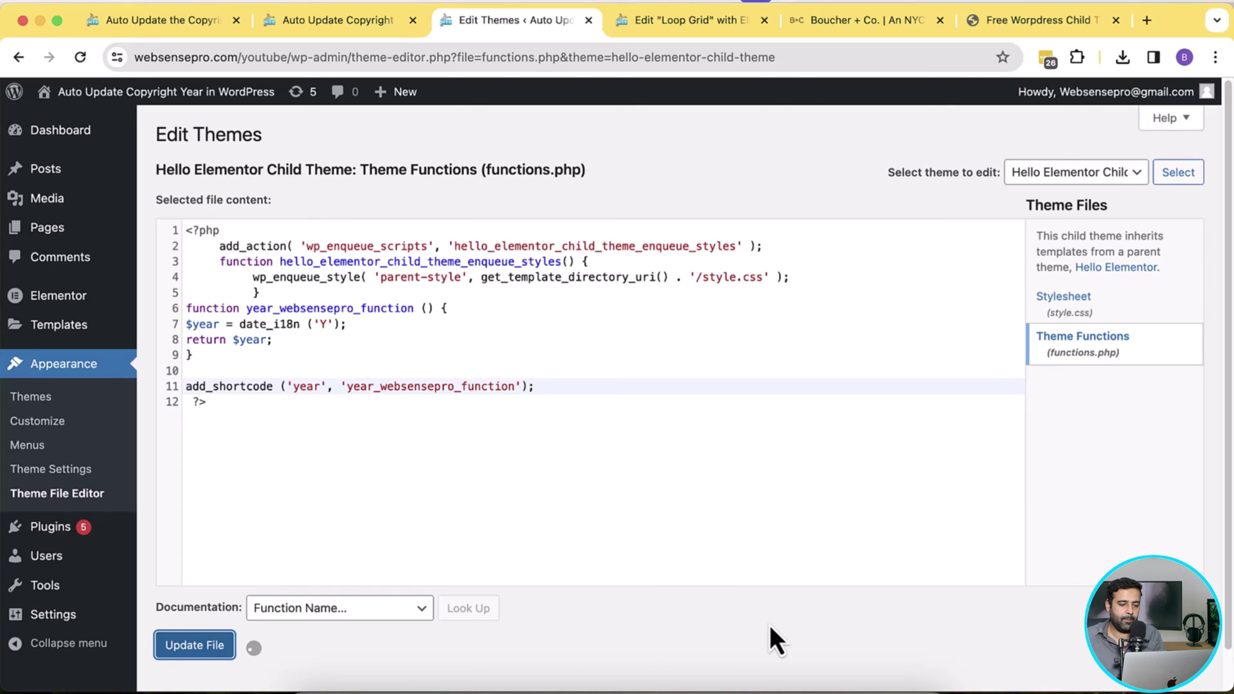
click(364, 28)
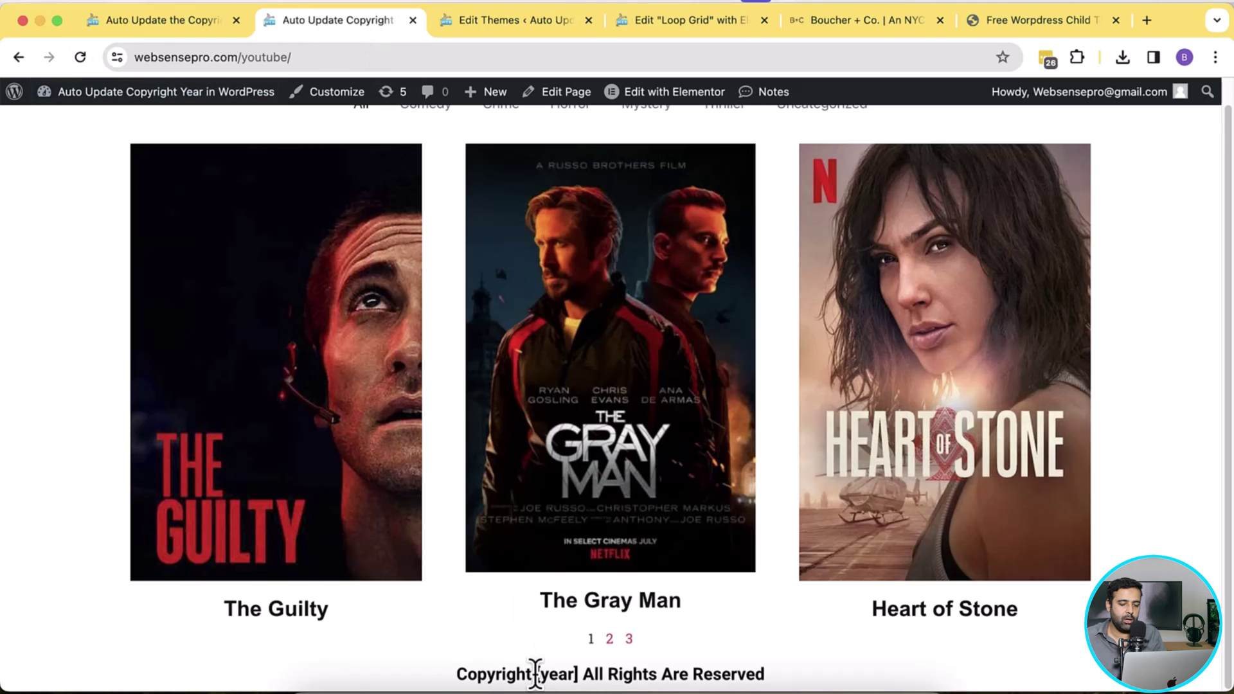
Step: Reload the movie page so the footer's [year] renders as Copyright 2024
drag(536, 673, 581, 675)
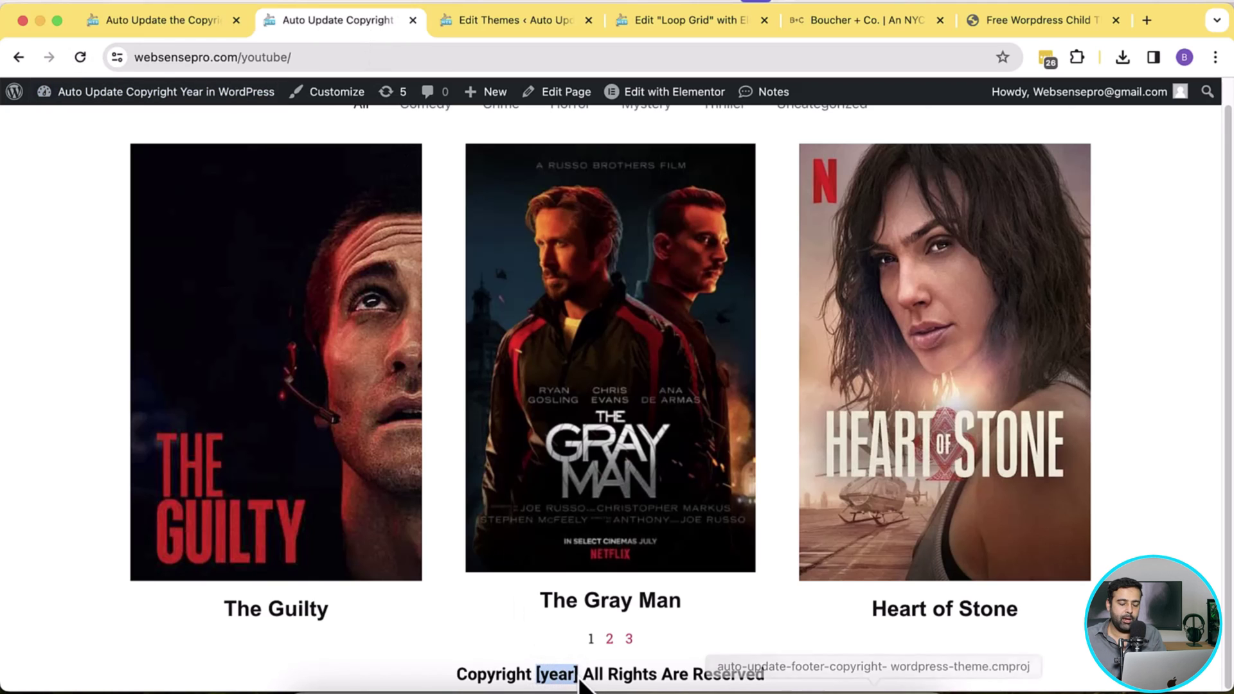
click(81, 56)
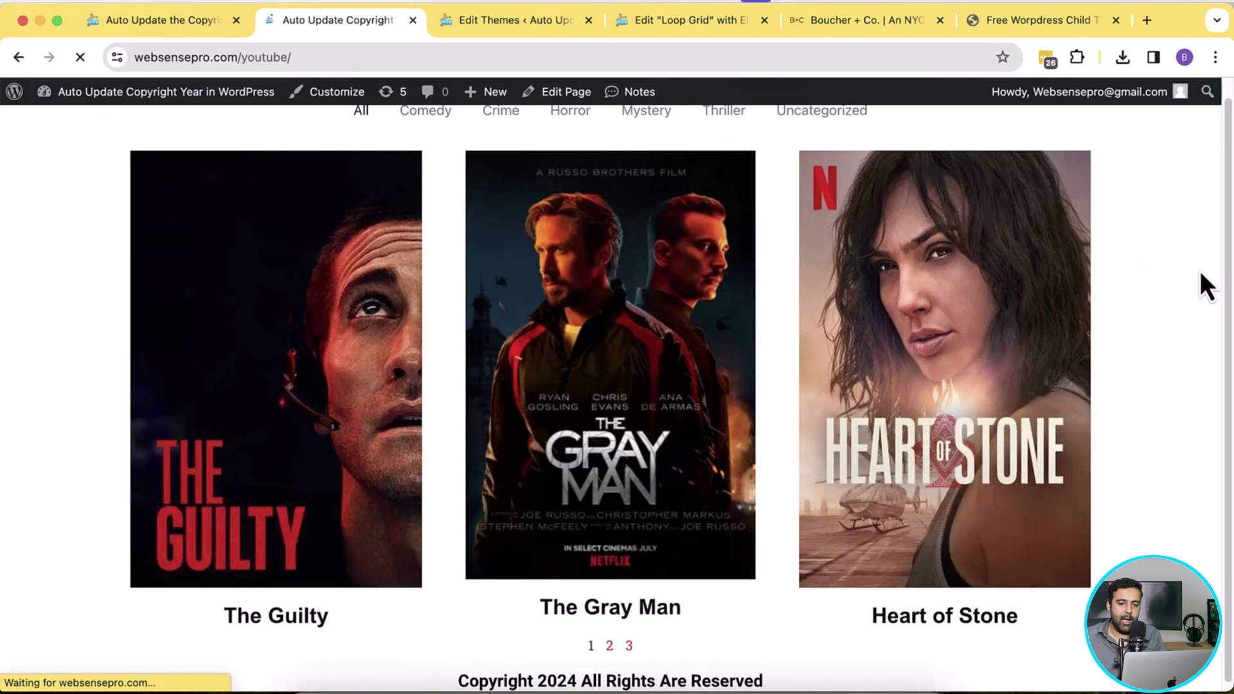
drag(538, 674, 571, 673)
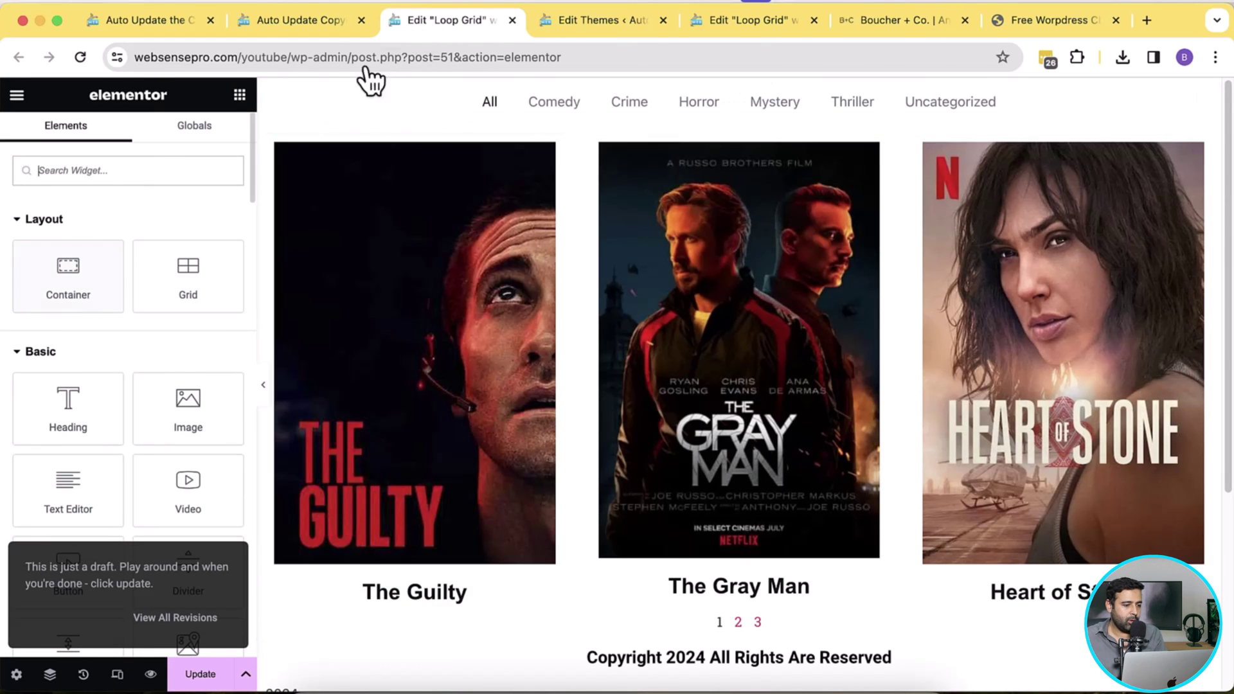
Step: Add a Shortcode element containing [year] below the movie grid
text(shor)
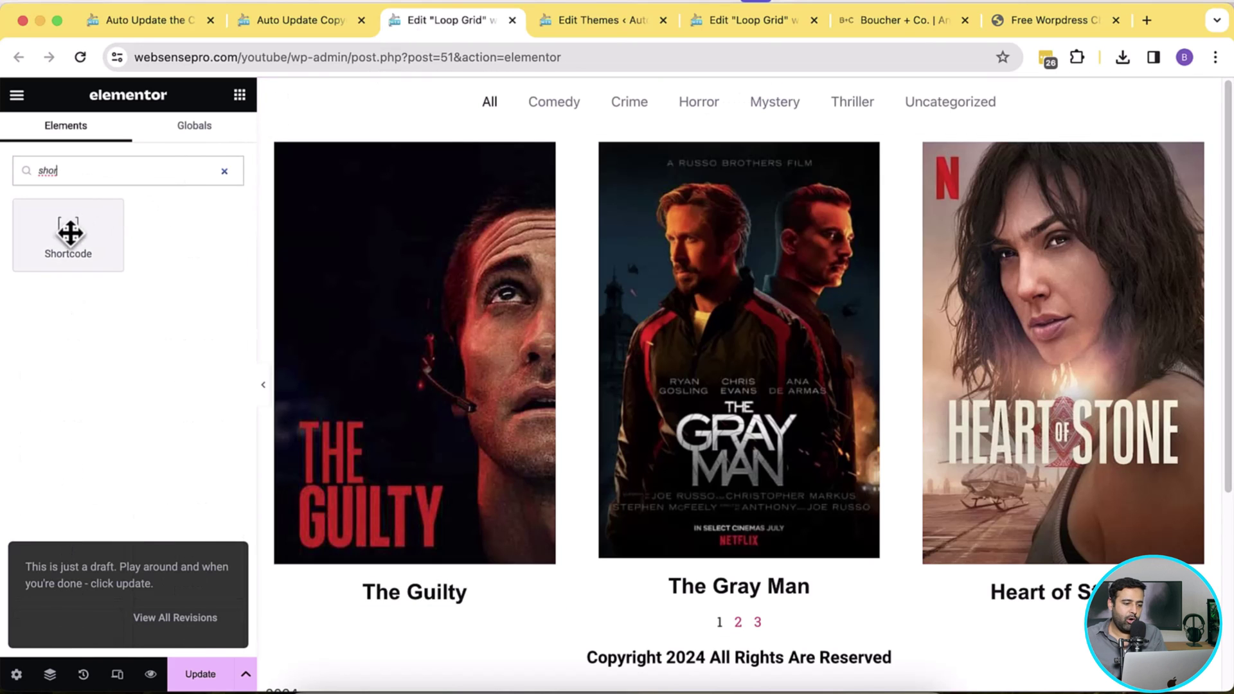
drag(69, 231, 727, 627)
click(50, 317)
text([year)
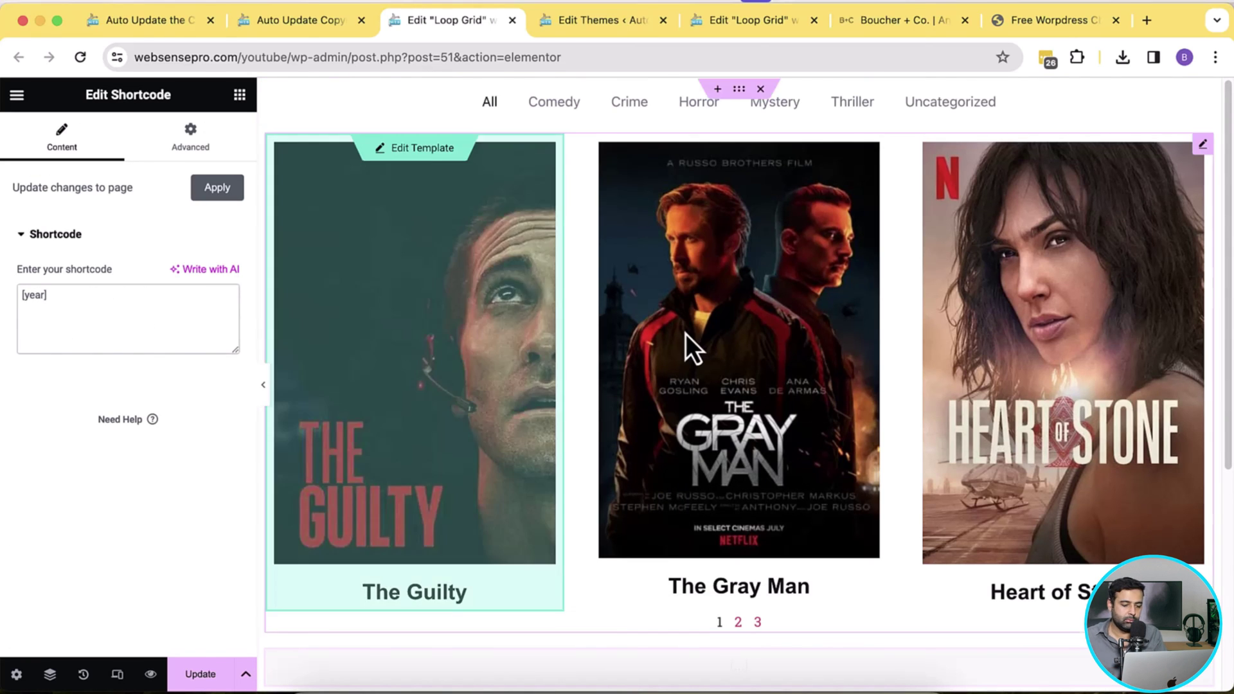
scroll(685, 333, down, 3)
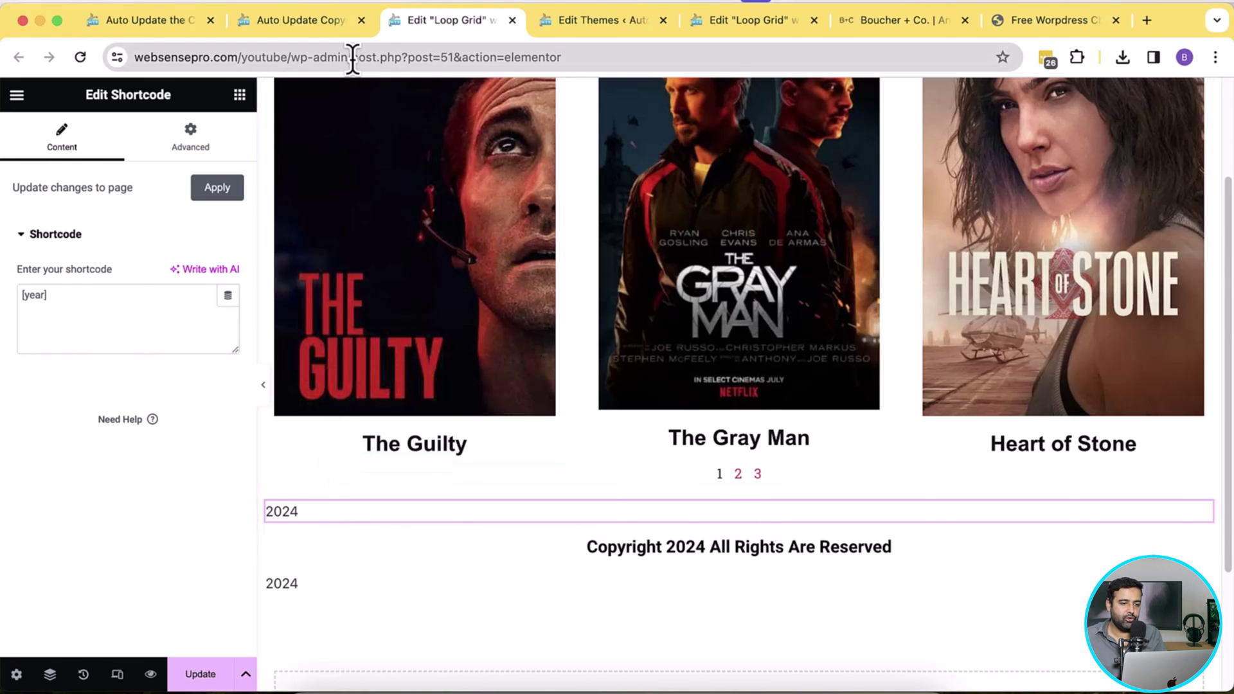
Step: Trim the editor part from the address to go to wp-admin/
drag(352, 58, 619, 58)
key(BackSpace)
key(Return)
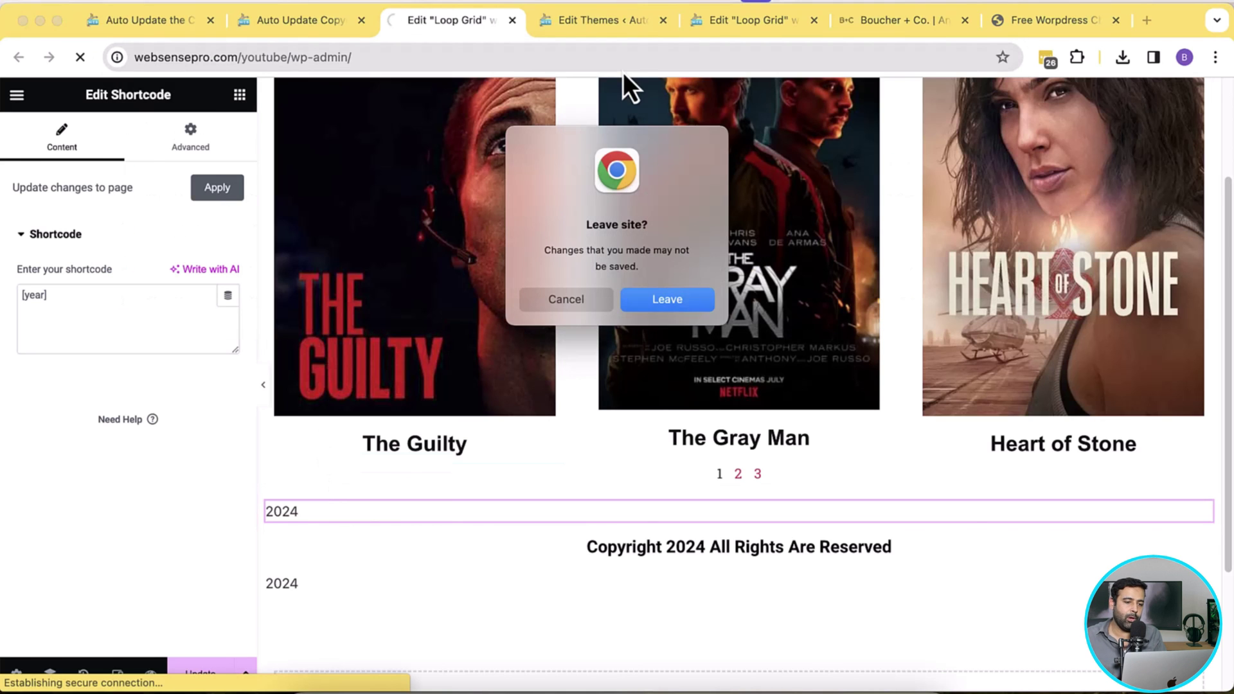
Step: Confirm leaving the editor and start a new page from Pages > Add New Page
click(671, 299)
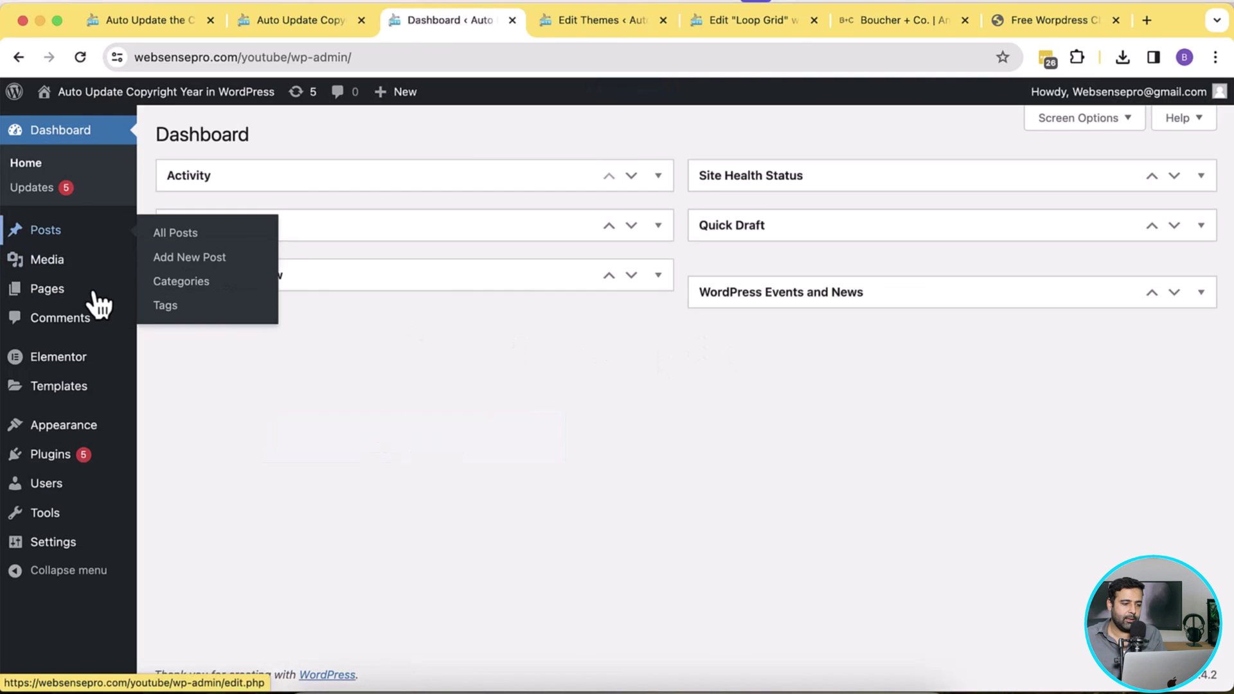
mouse_move(94, 295)
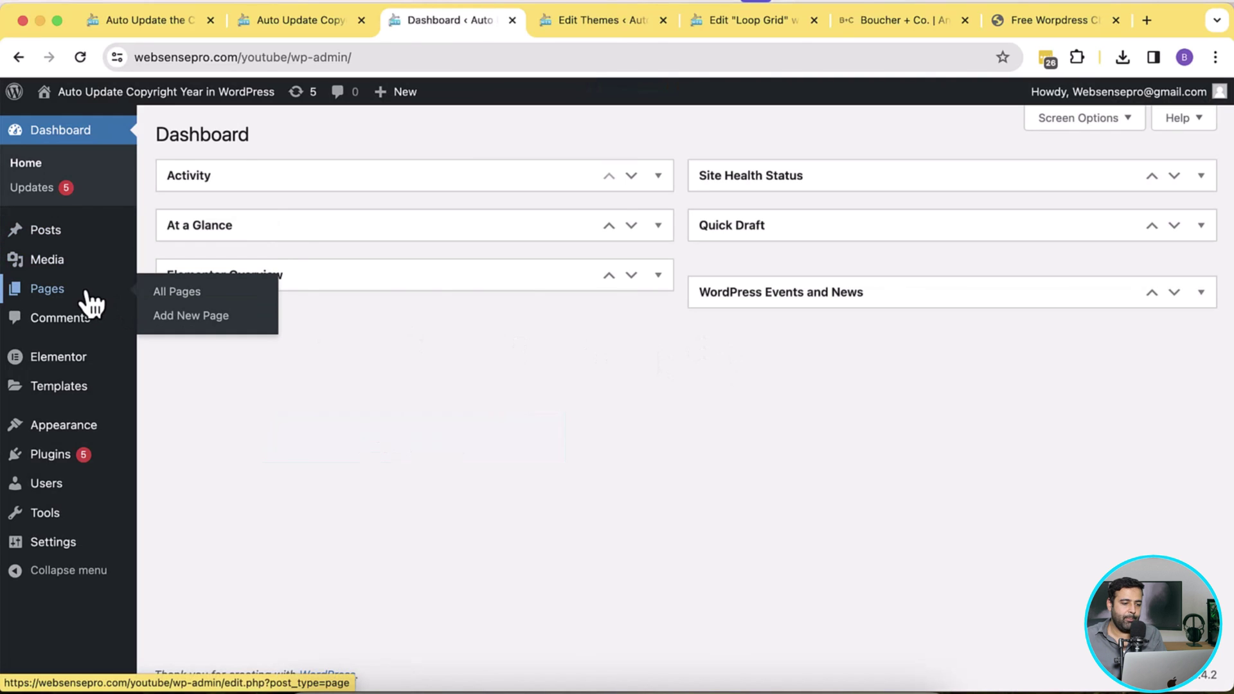
click(220, 318)
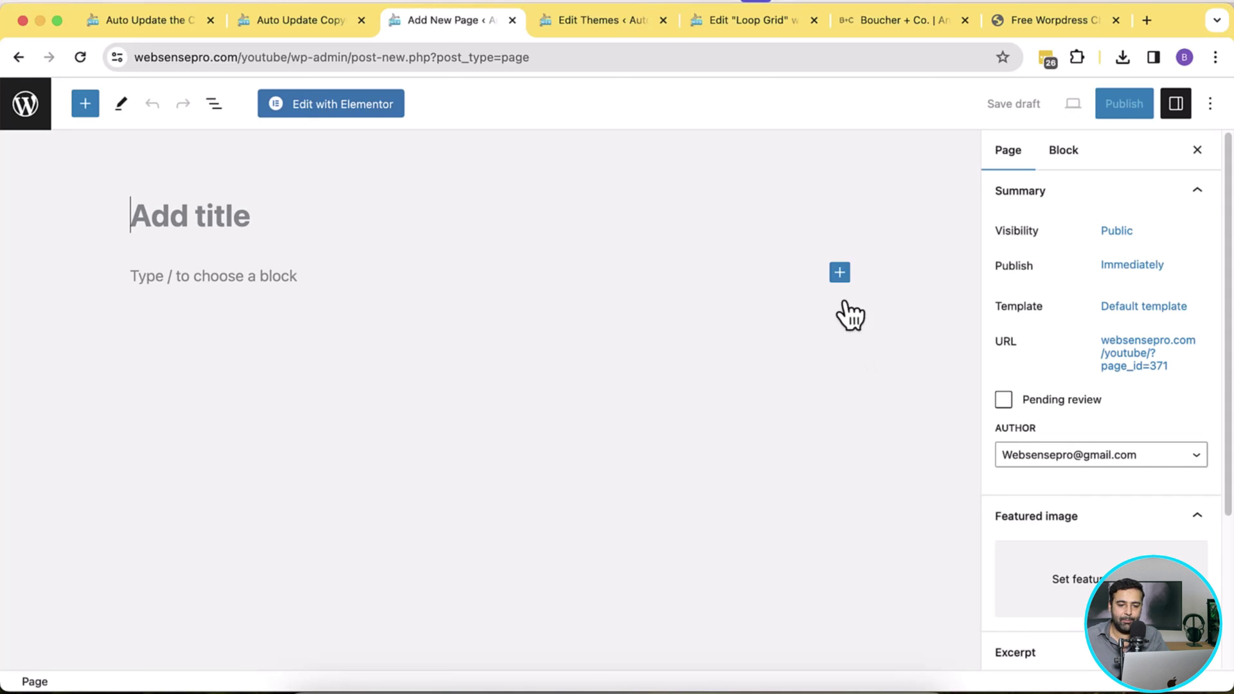
Step: Insert a Shortcode block containing [year] into the new page
click(839, 274)
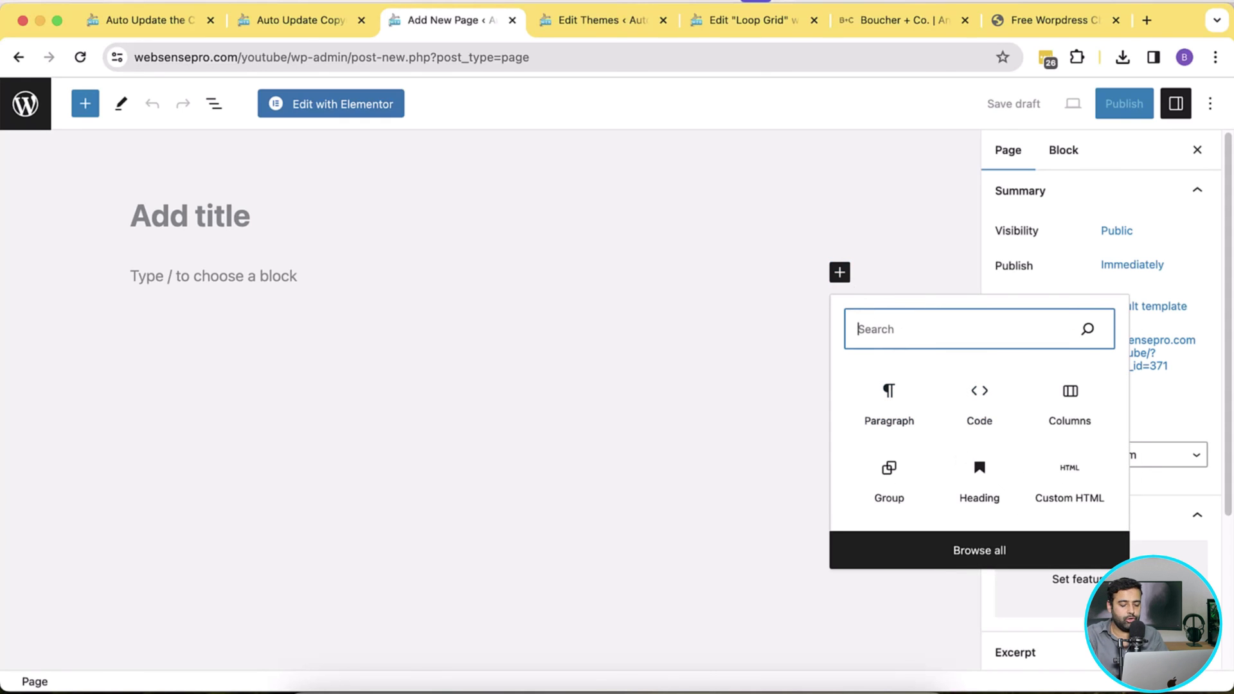
text(shor)
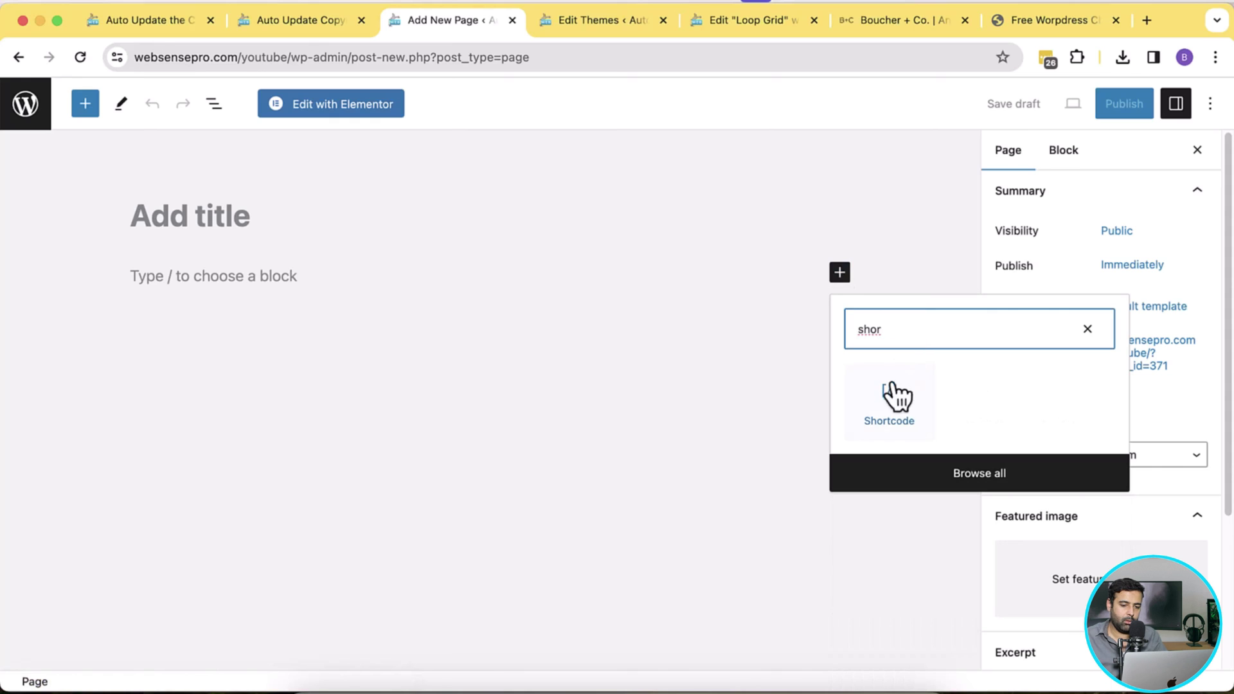
click(889, 390)
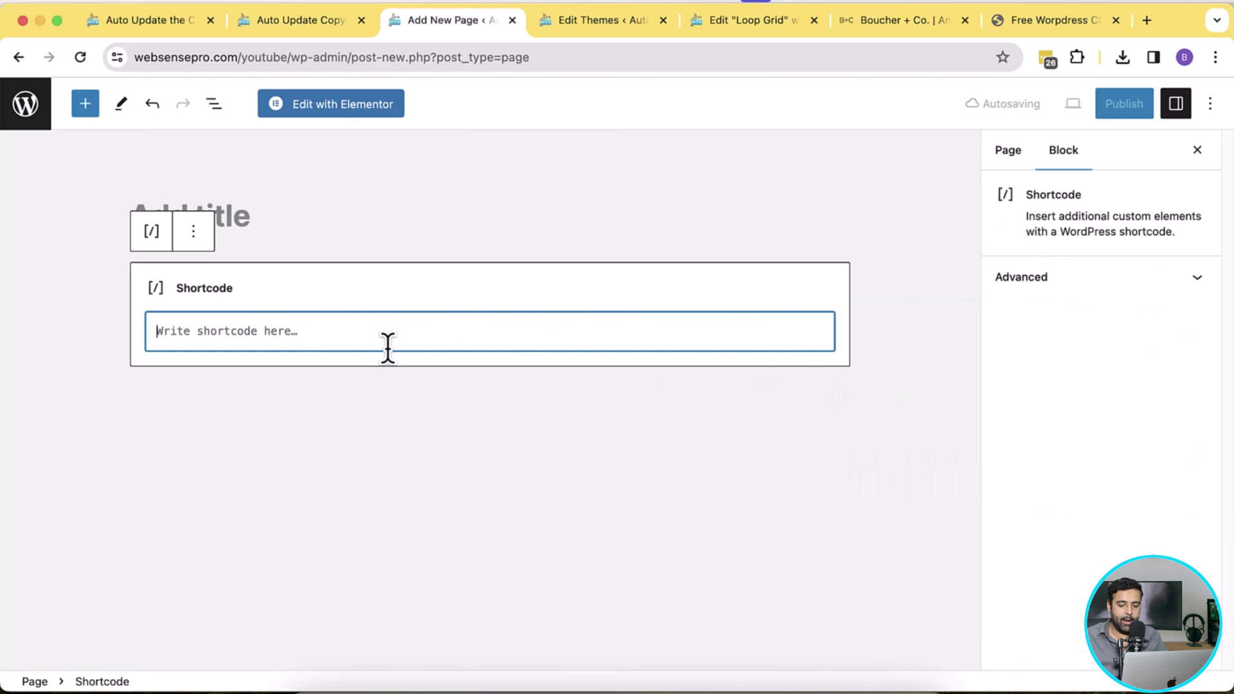
text([year)
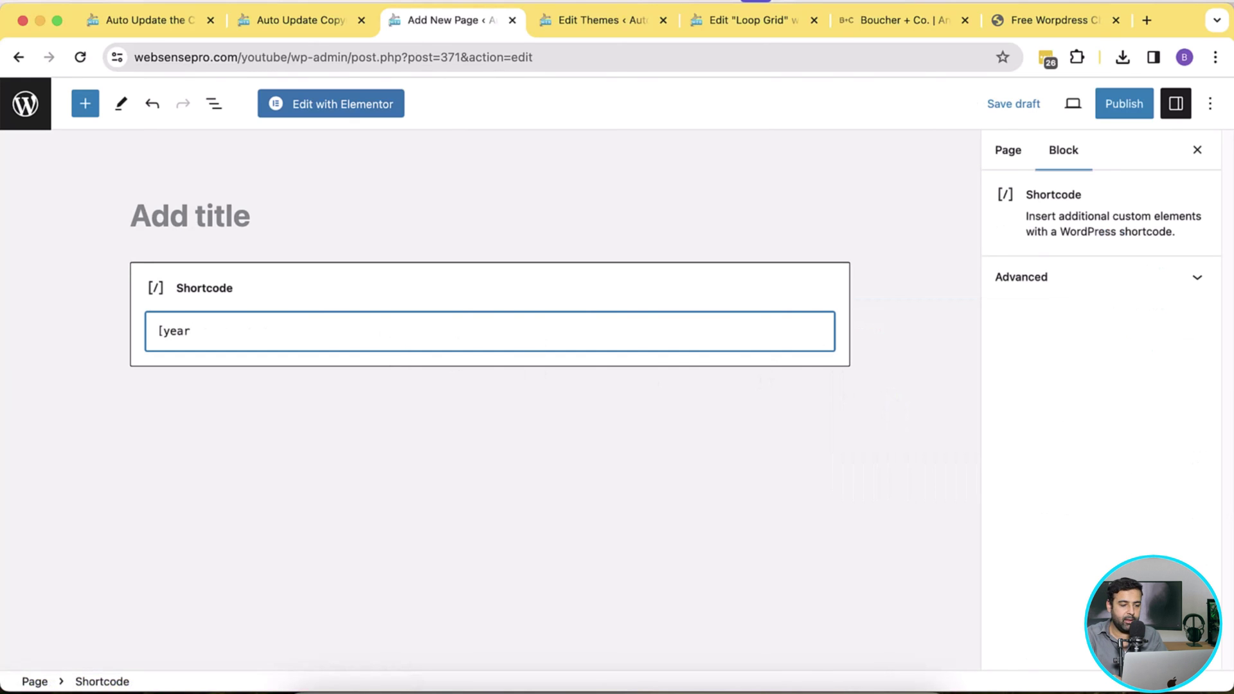
text(])
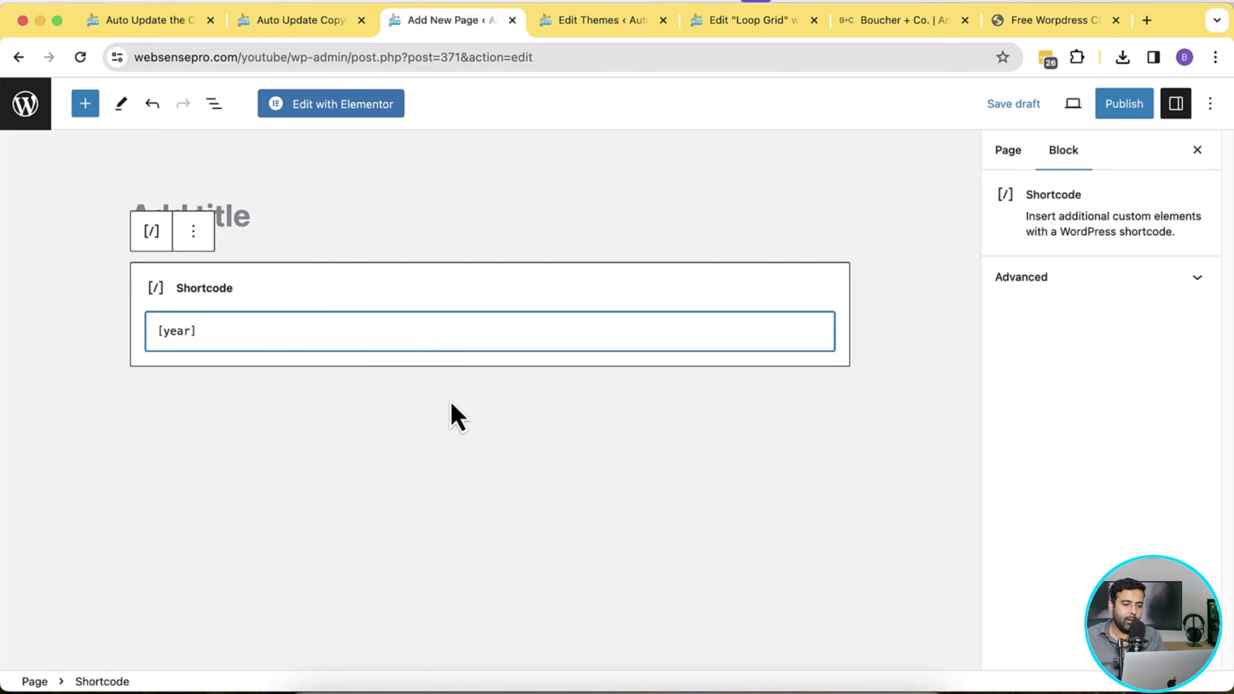
key(Return)
key(BackSpace)
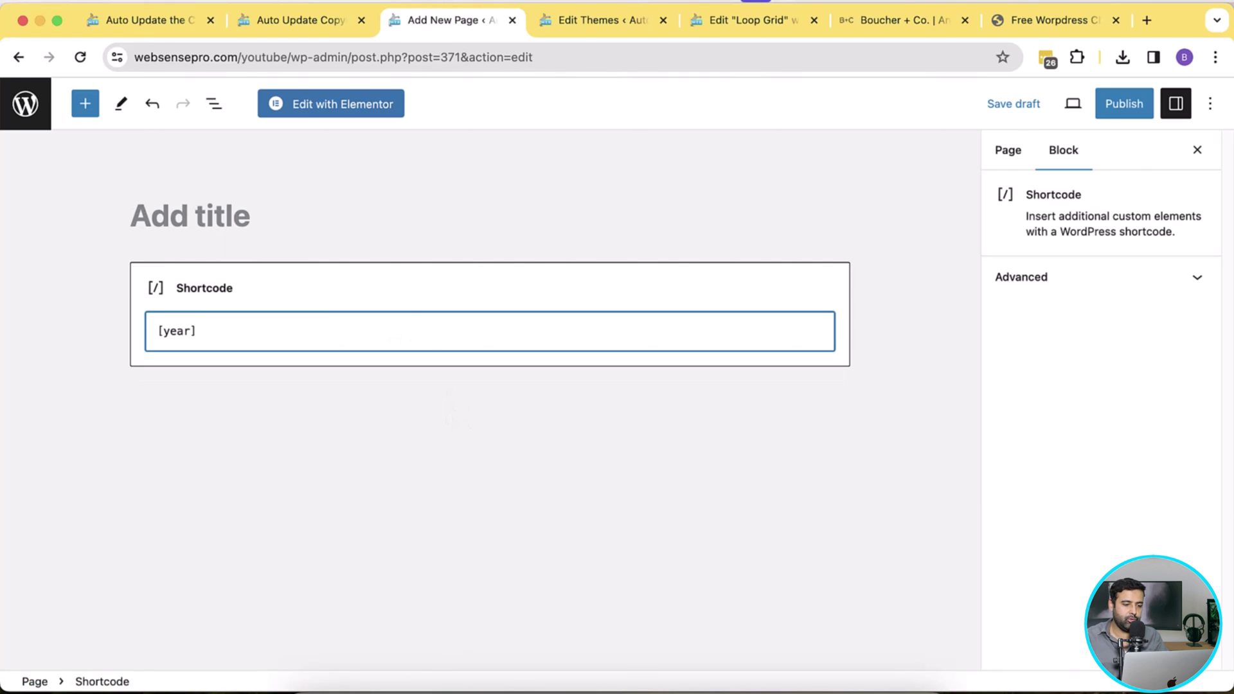
click(705, 433)
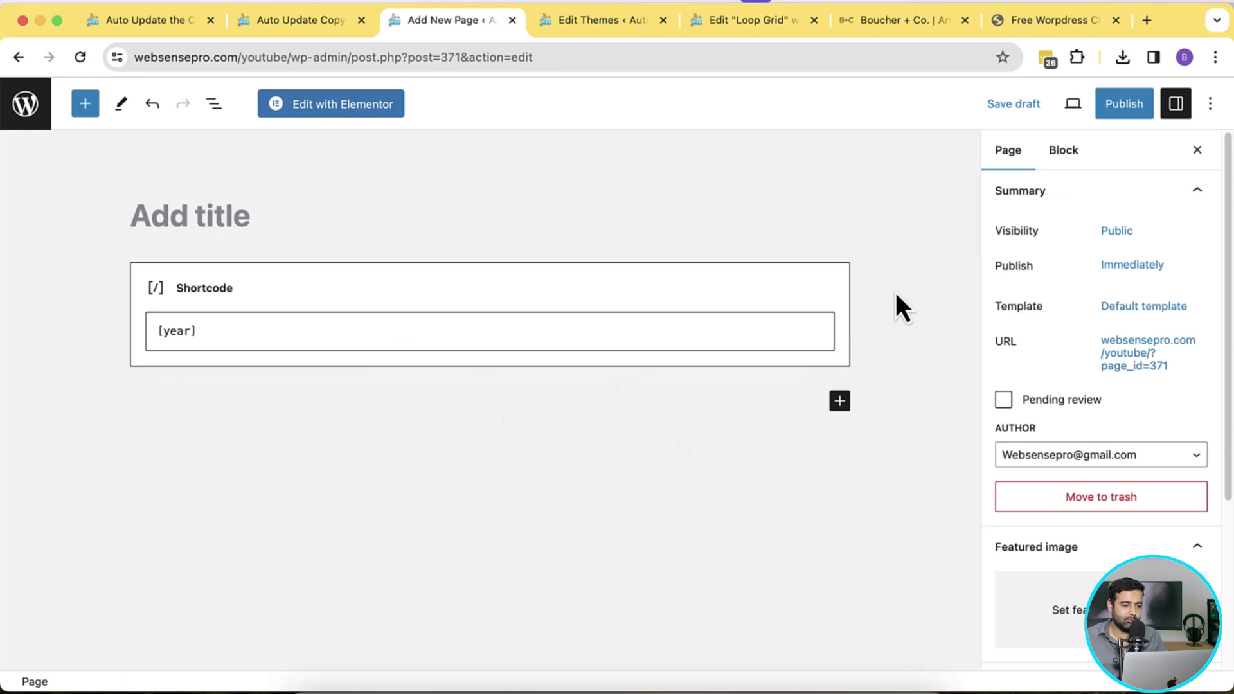
drag(222, 331, 158, 331)
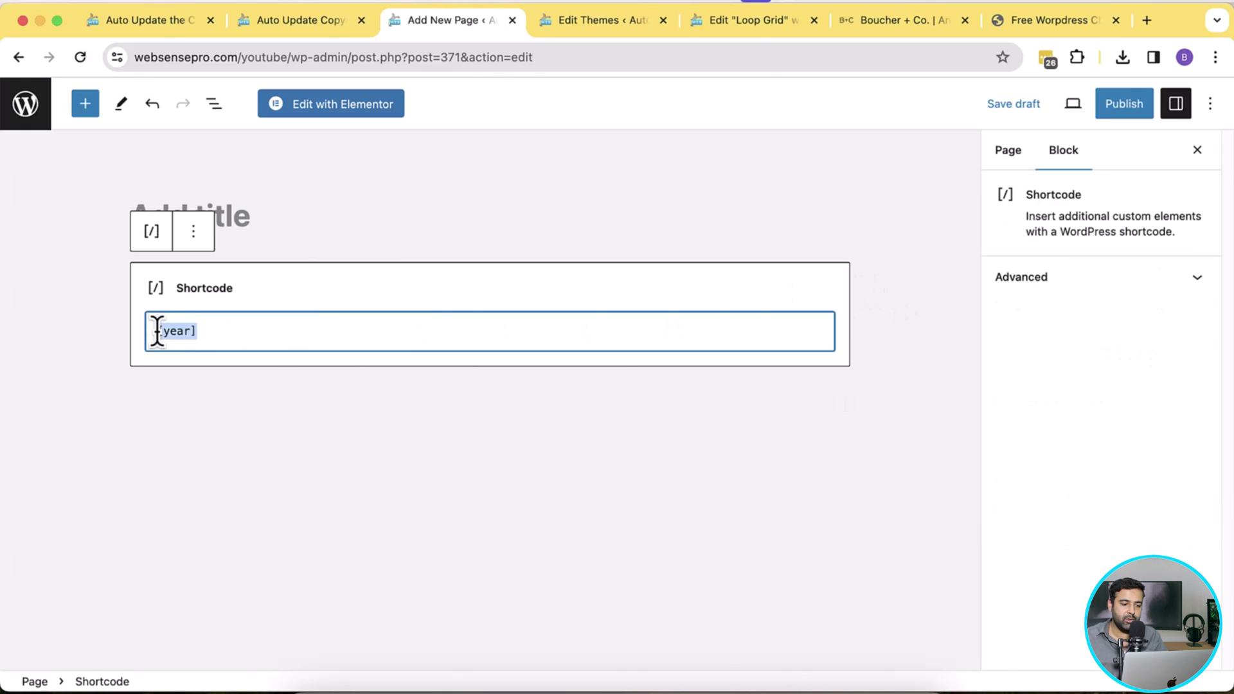
click(511, 419)
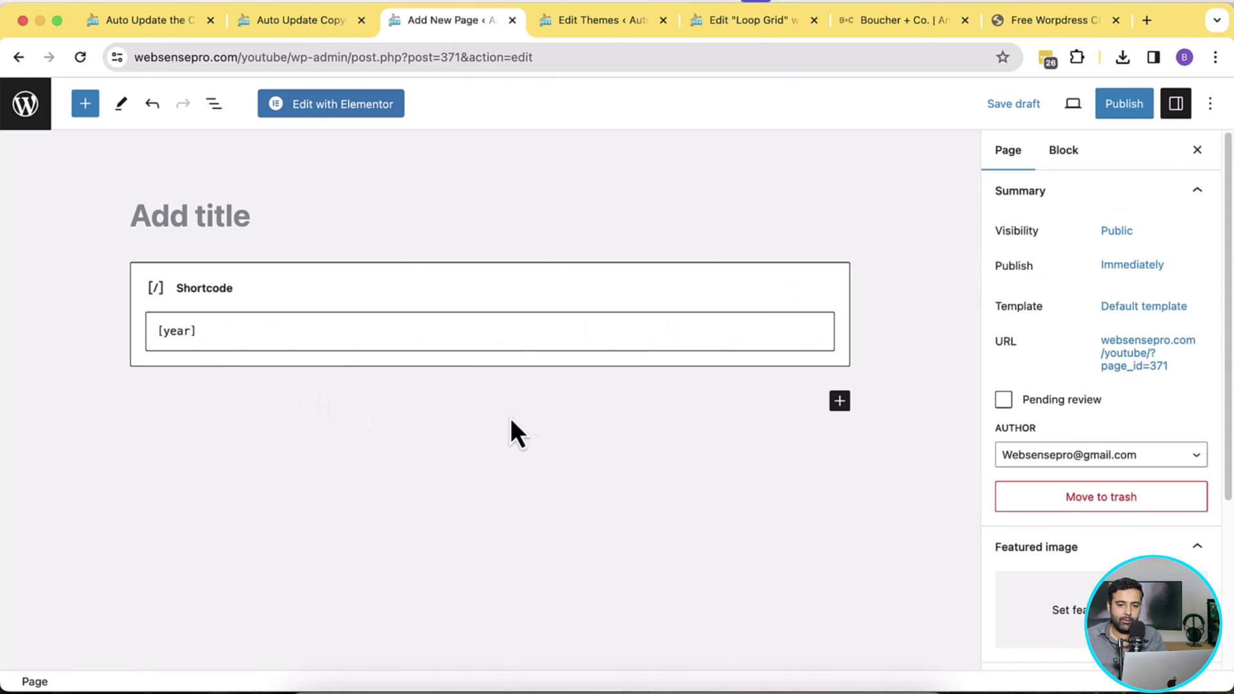
Step: Publish the new page, confirming in the pre-publish panel
click(1115, 109)
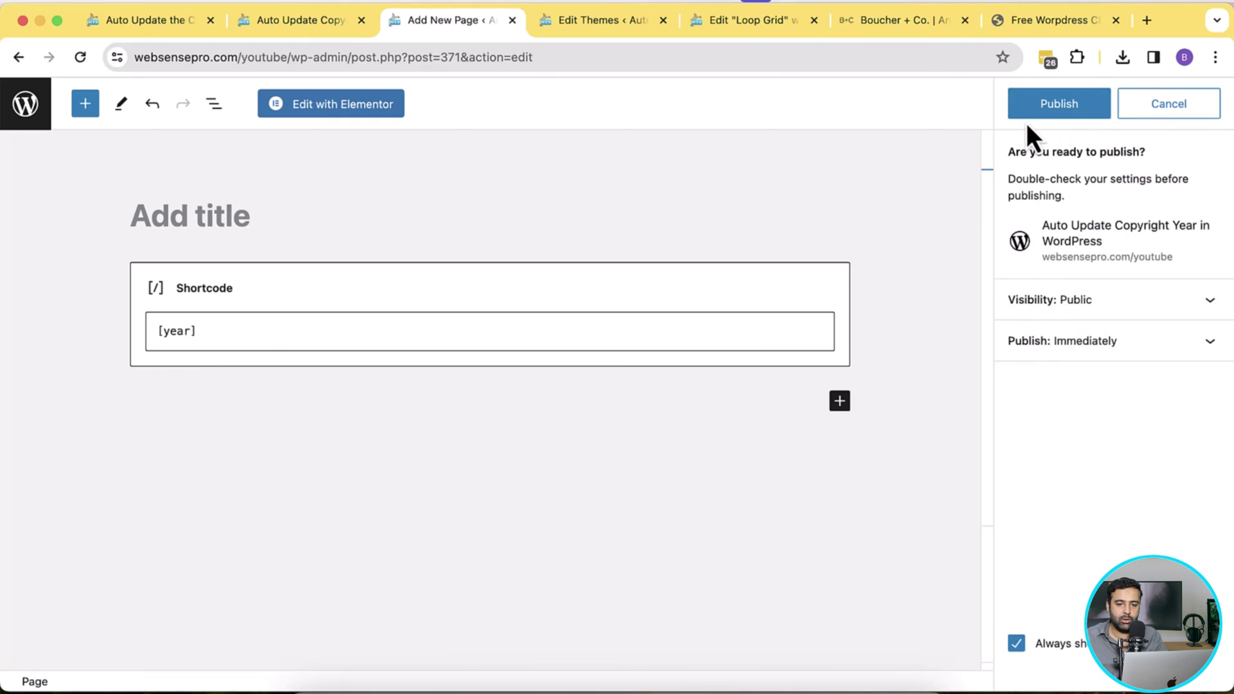
click(1028, 114)
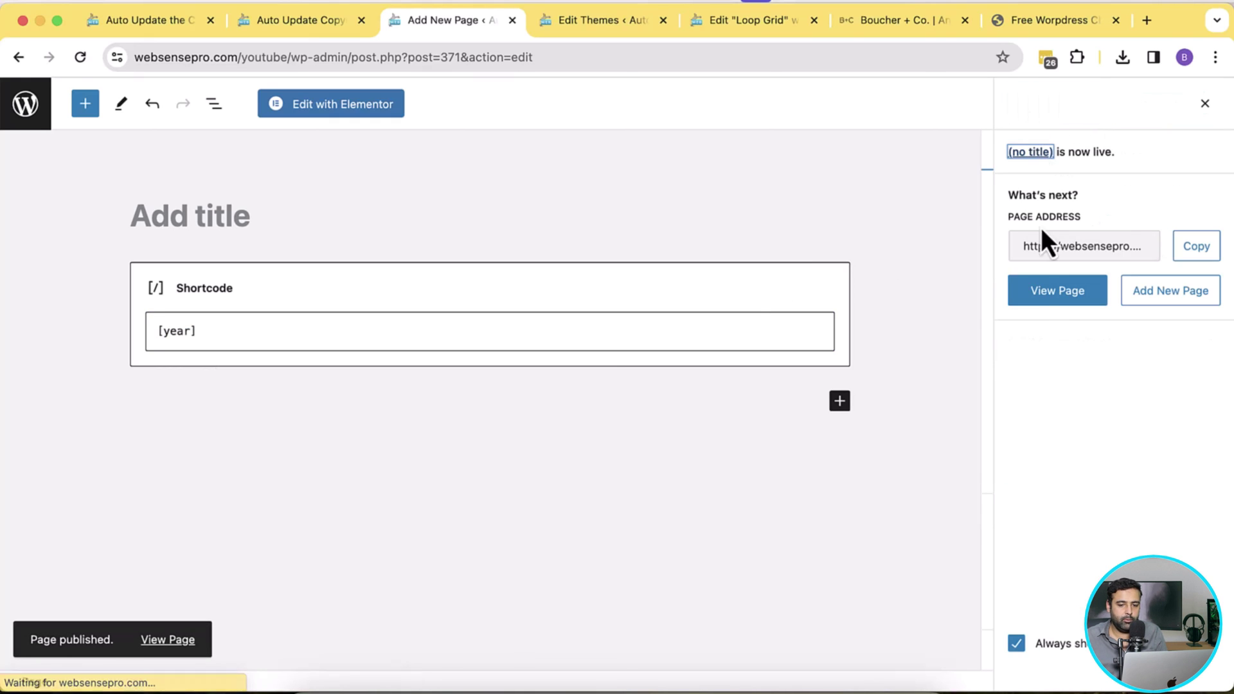